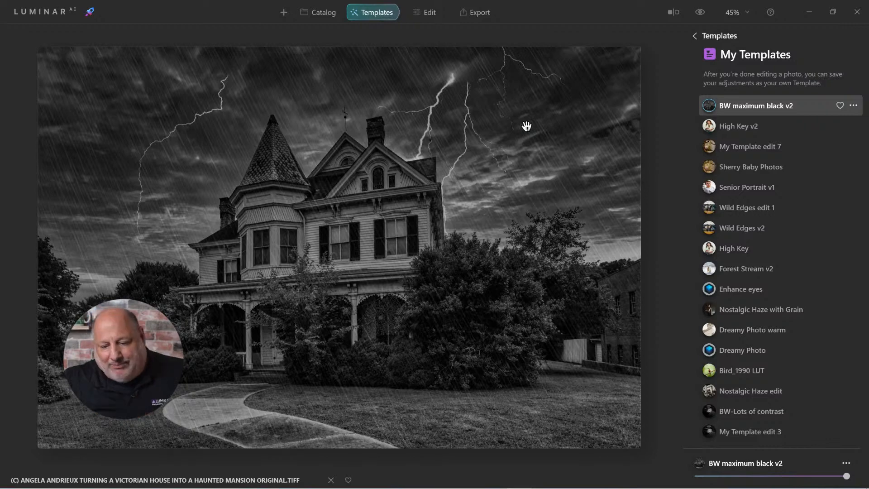
Step: Revert all adjustments on the haunted mansion photo to the original image
{"action": "left_click", "coordinate": [430, 14]}
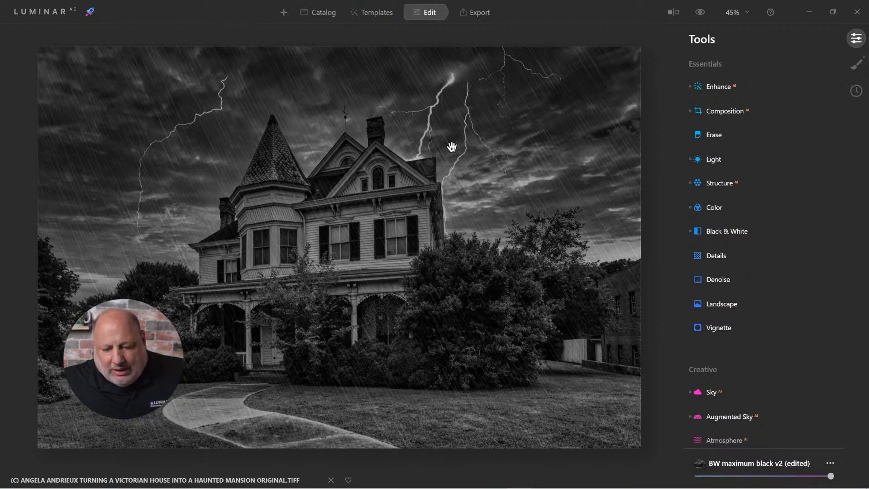
{"action": "right_click", "coordinate": [381, 150]}
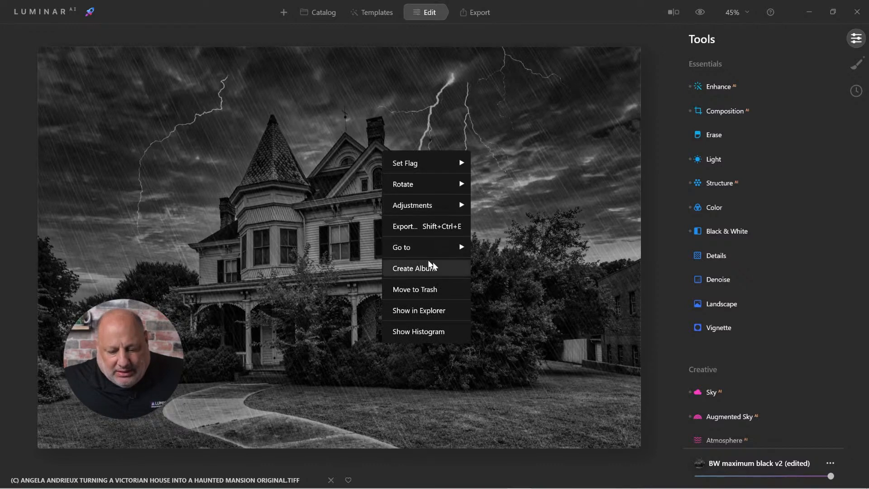
{"action": "mouse_move", "coordinate": [425, 209]}
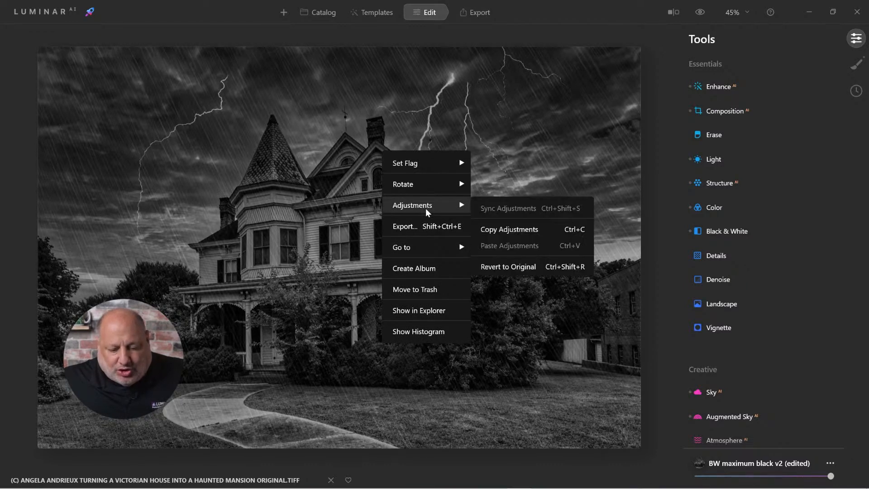
{"action": "left_click", "coordinate": [517, 267]}
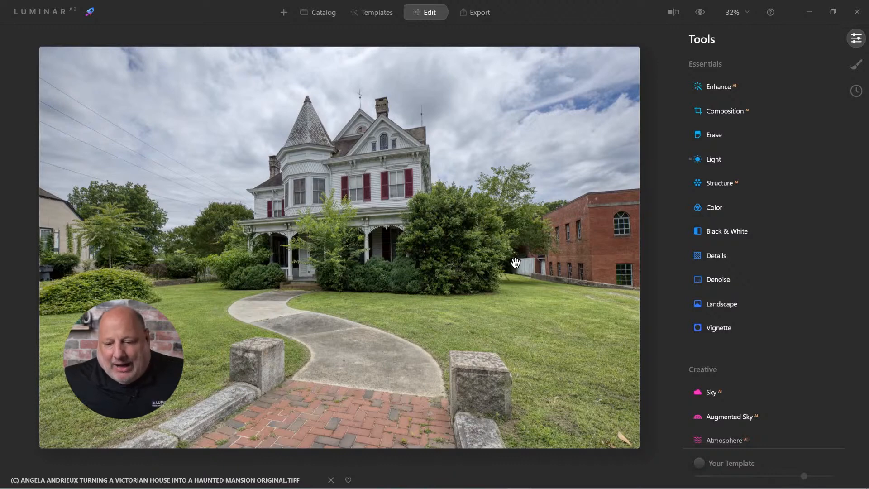
Step: Crop the photo with Composition AI at a 2:3 ratio, tighten it to about 3899 by 2596, and reposition the frame around the house
{"action": "left_click", "coordinate": [730, 109]}
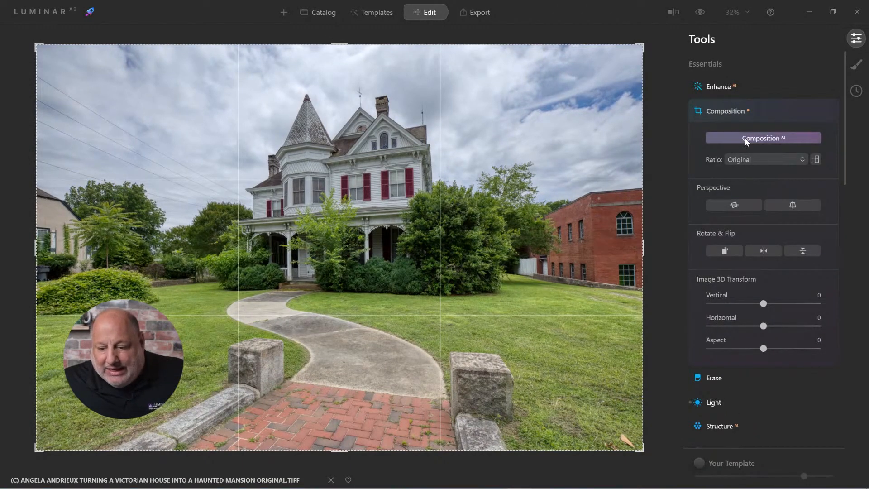
{"action": "left_click", "coordinate": [745, 138]}
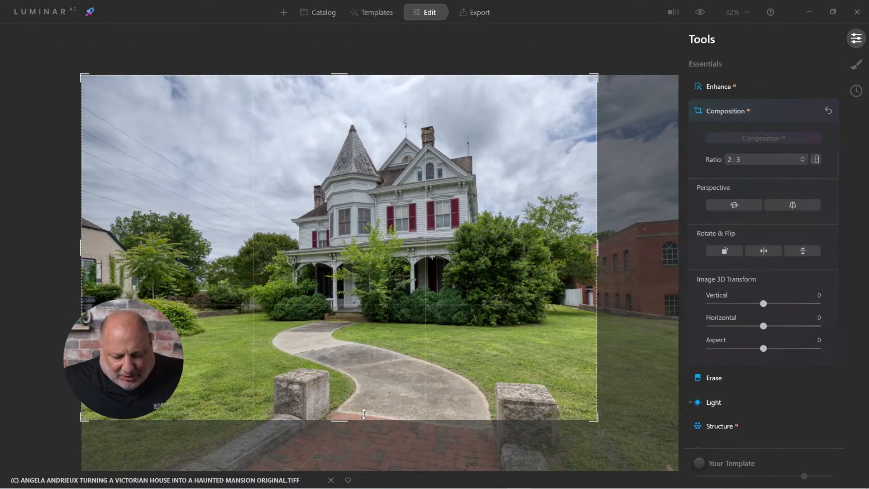
{"action": "left_click_drag", "start_coordinate": [361, 419], "coordinate": [360, 389]}
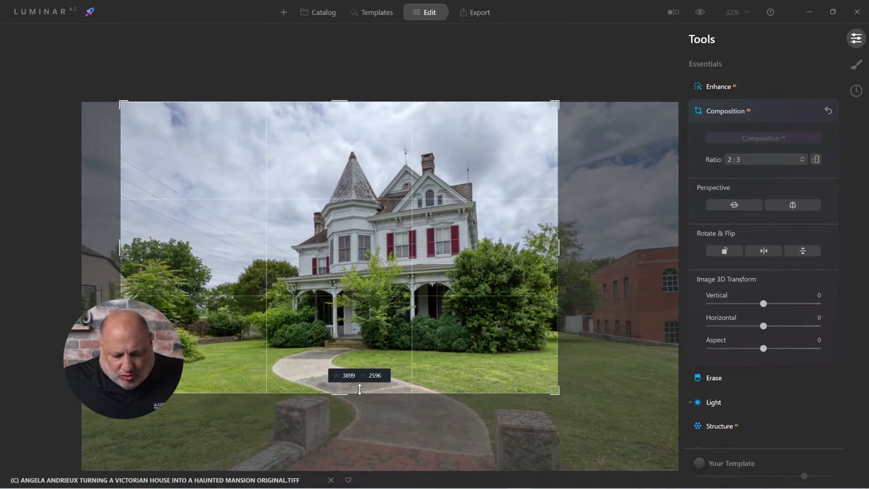
{"action": "left_click_drag", "start_coordinate": [374, 334], "coordinate": [313, 336]}
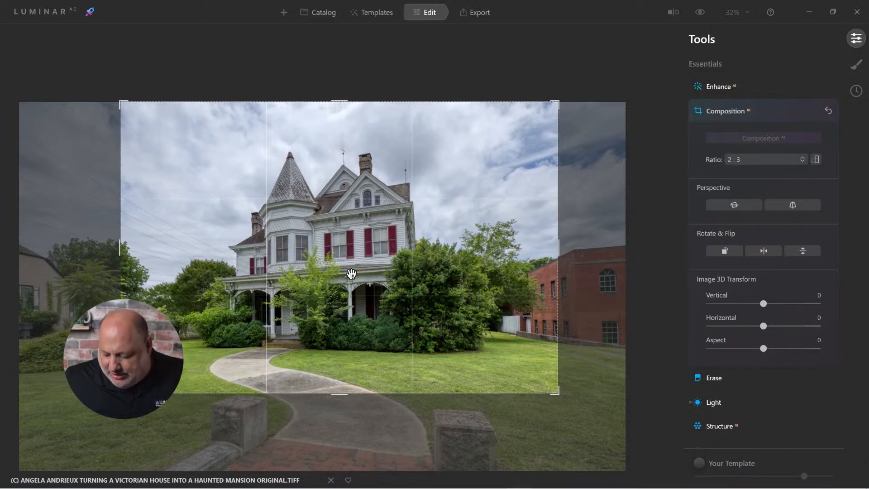
{"action": "left_click", "coordinate": [715, 110]}
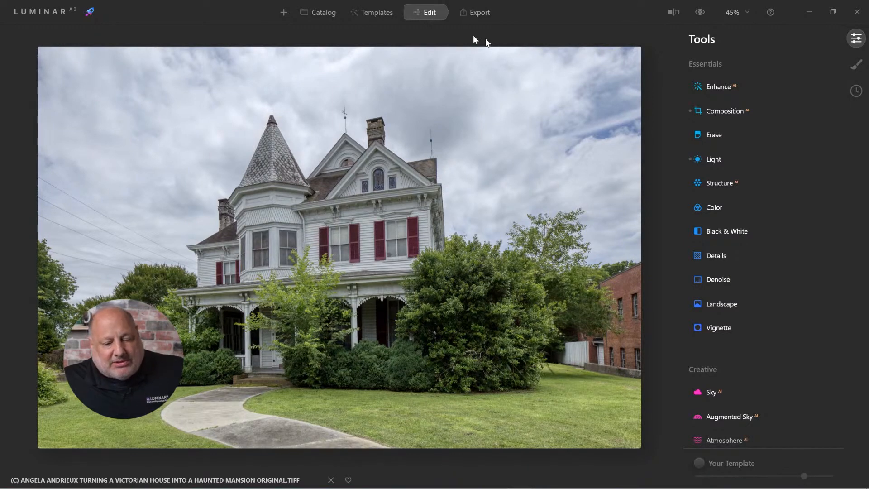
Step: Apply the BW maximum black template from the purchased B&W Classic Filters collection
{"action": "left_click", "coordinate": [379, 12]}
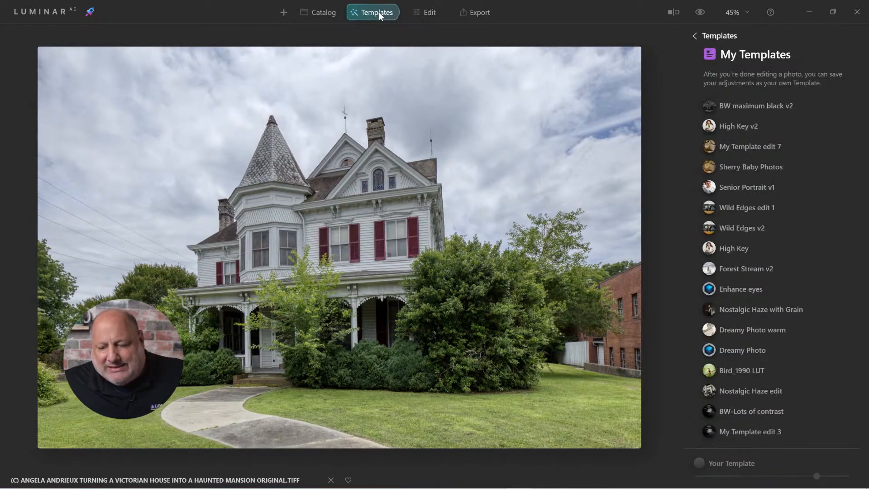
{"action": "left_click", "coordinate": [693, 37]}
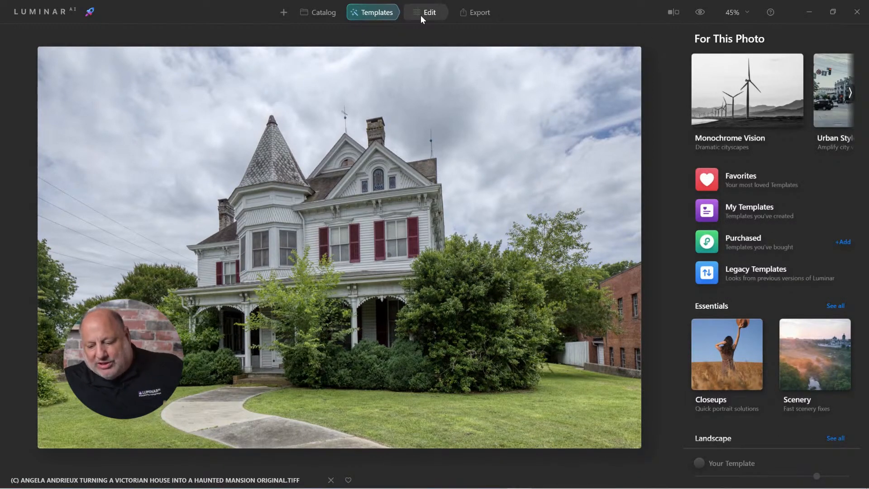
{"action": "left_click", "coordinate": [747, 241]}
{"action": "scroll", "coordinate": [738, 302], "scroll_direction": "down", "scroll_amount": 1}
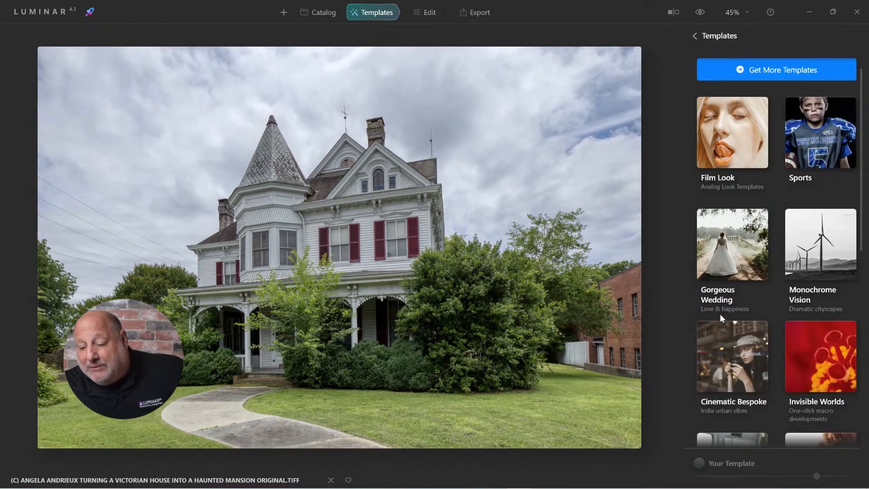
{"action": "scroll", "coordinate": [720, 310], "scroll_direction": "down", "scroll_amount": 3}
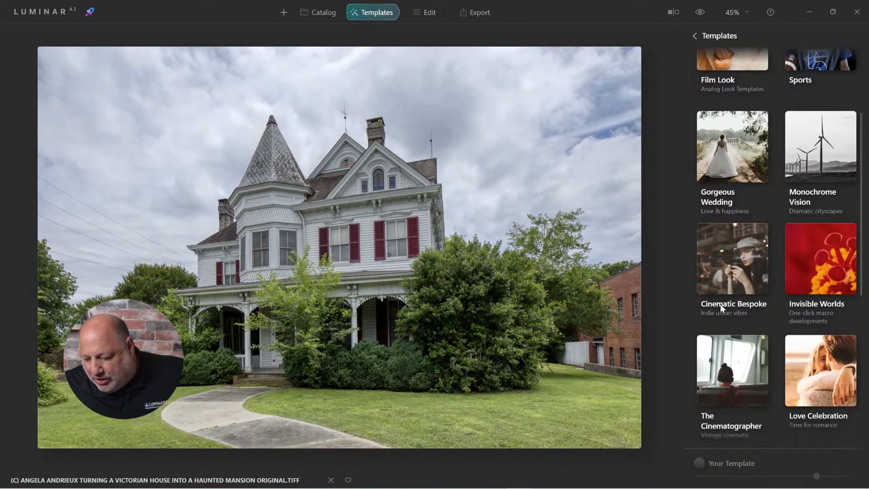
{"action": "scroll", "coordinate": [720, 305], "scroll_direction": "down", "scroll_amount": 4}
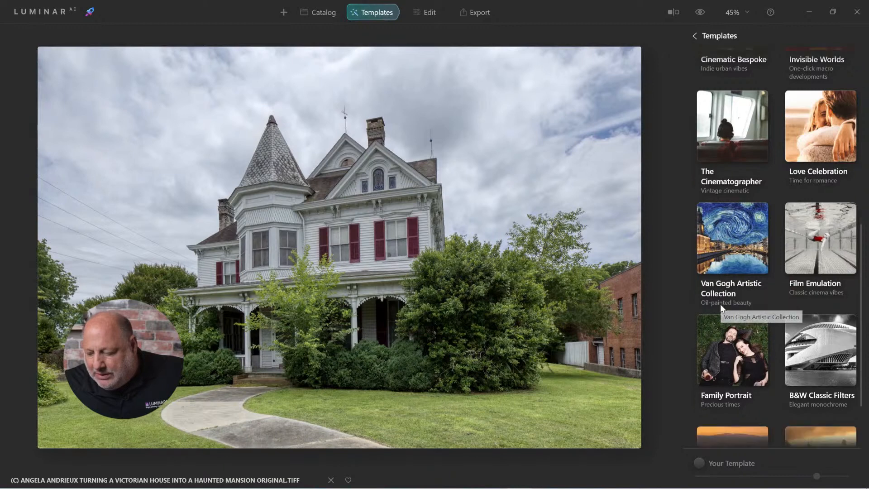
{"action": "left_click", "coordinate": [821, 348]}
{"action": "scroll", "coordinate": [794, 358], "scroll_direction": "down", "scroll_amount": 3}
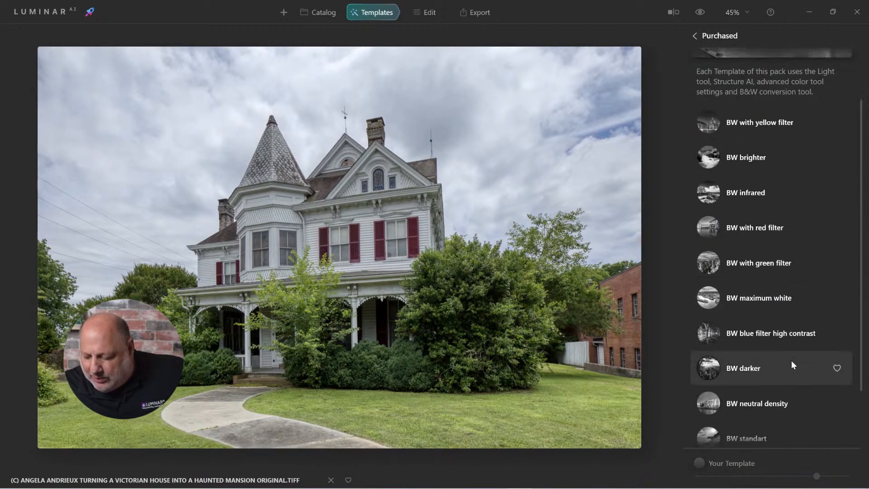
{"action": "scroll", "coordinate": [791, 360], "scroll_direction": "down", "scroll_amount": 1}
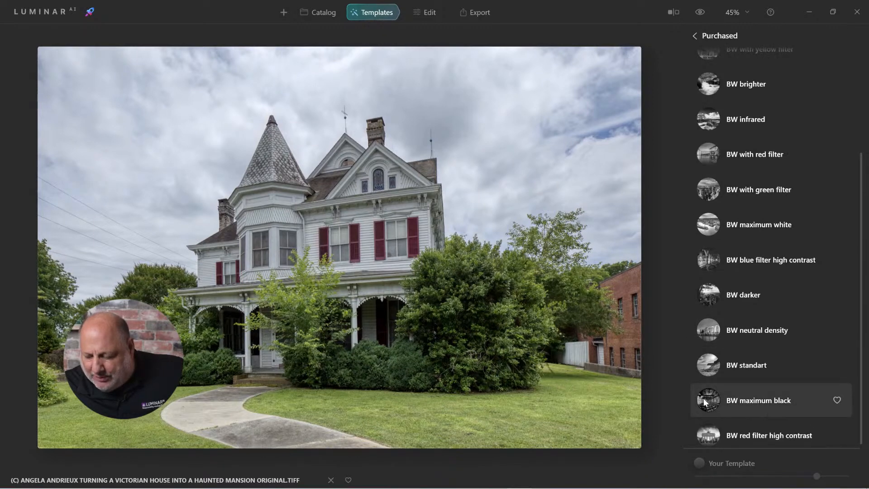
{"action": "left_click", "coordinate": [762, 401]}
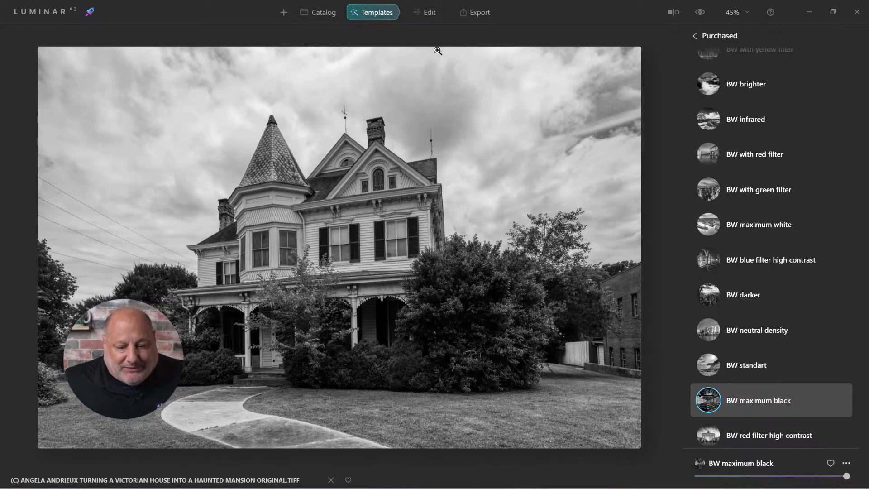
Step: Compare the edited photo with its Black & White conversion switched off and on
{"action": "left_click", "coordinate": [430, 12]}
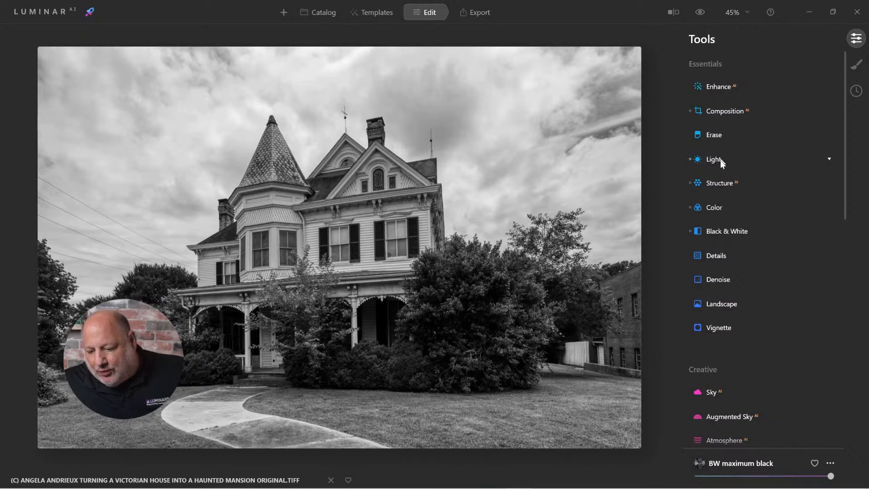
{"action": "left_click", "coordinate": [721, 230]}
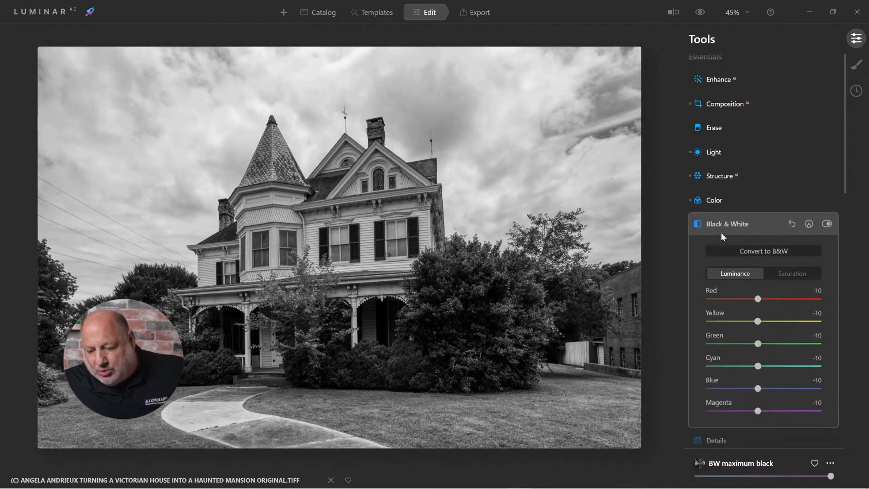
{"action": "left_click", "coordinate": [826, 224]}
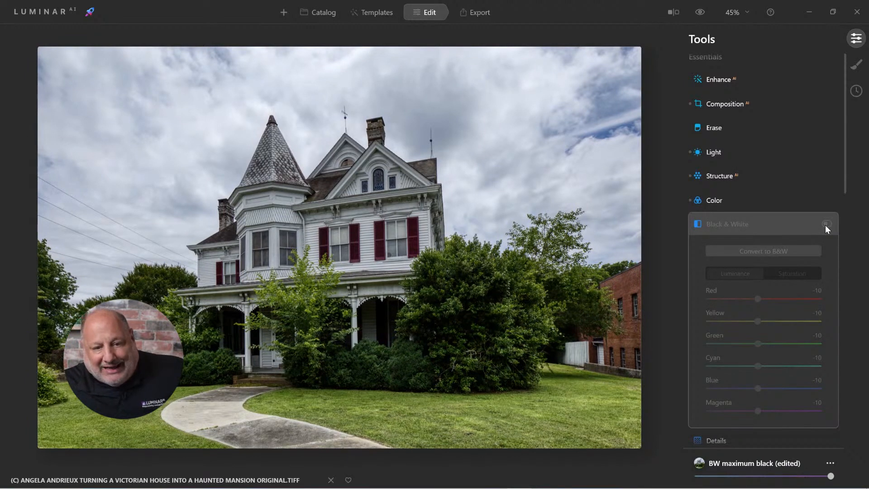
{"action": "left_click", "coordinate": [826, 224]}
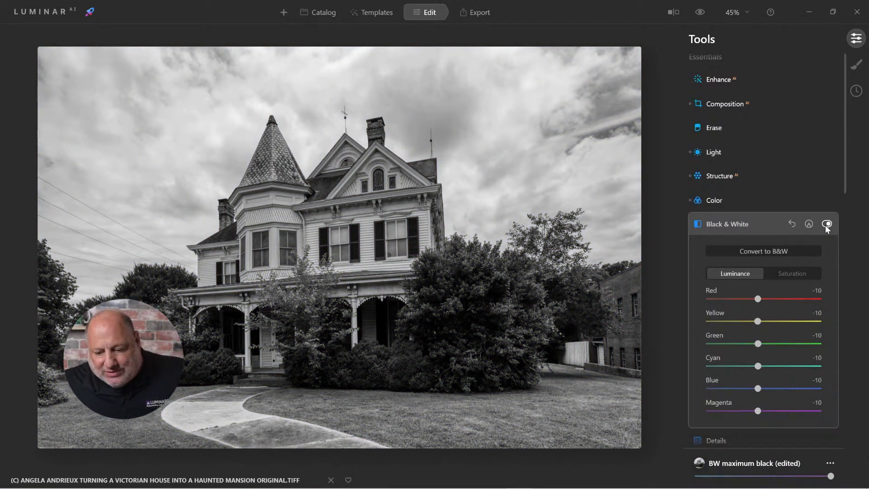
{"action": "left_click", "coordinate": [714, 226]}
Step: Set the Structure AI amount to 69
{"action": "left_click", "coordinate": [725, 179]}
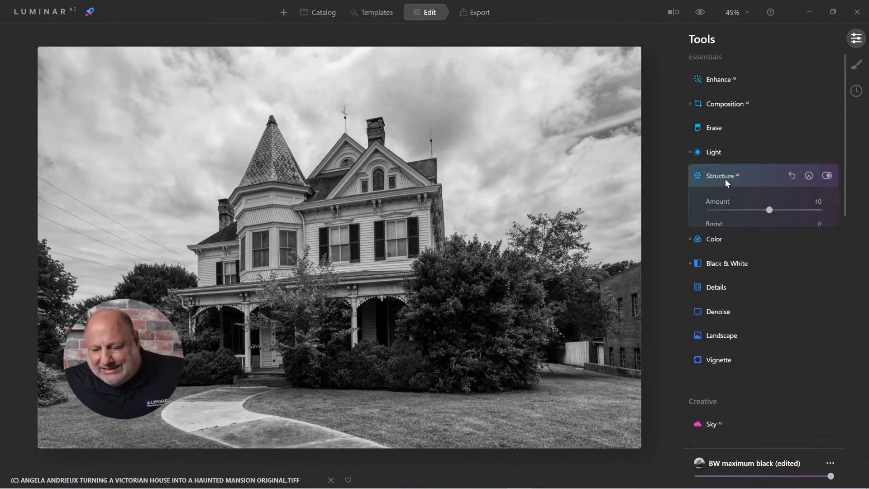
{"action": "left_click_drag", "start_coordinate": [769, 212], "coordinate": [801, 214]}
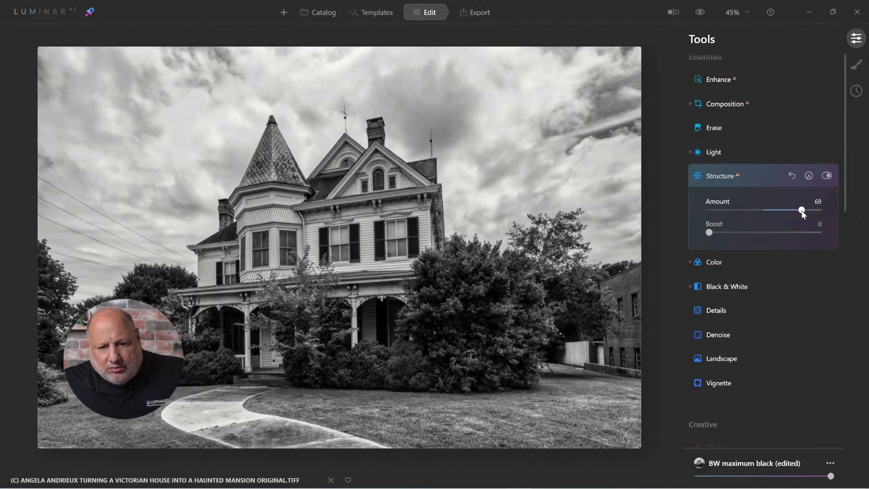
{"action": "left_click", "coordinate": [728, 177]}
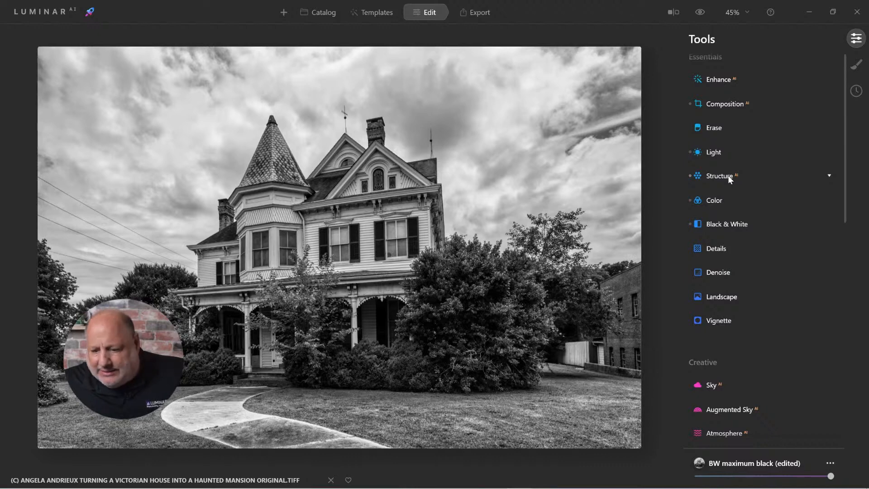
Step: Set the Light adjustment's Smart Contrast to 53 and Blacks to -34
{"action": "left_click", "coordinate": [719, 151]}
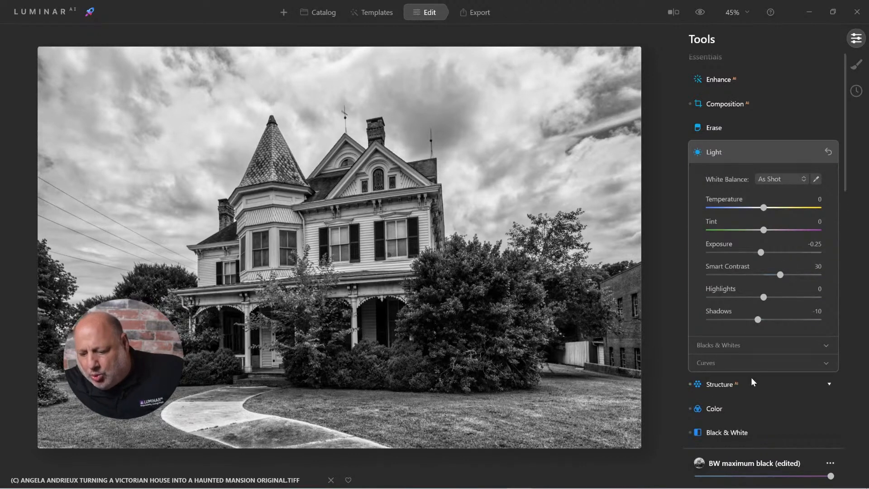
{"action": "left_click_drag", "start_coordinate": [779, 274], "coordinate": [792, 274]}
{"action": "left_click", "coordinate": [724, 344]}
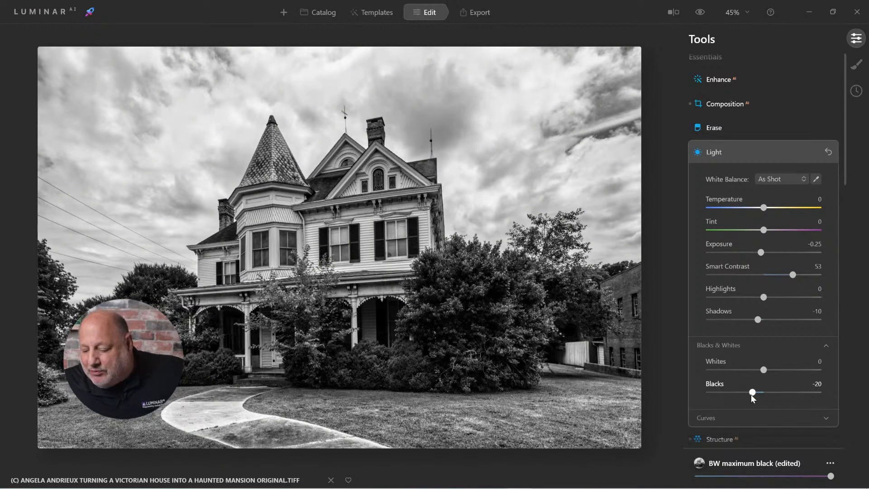
{"action": "left_click_drag", "start_coordinate": [751, 392], "coordinate": [744, 395]}
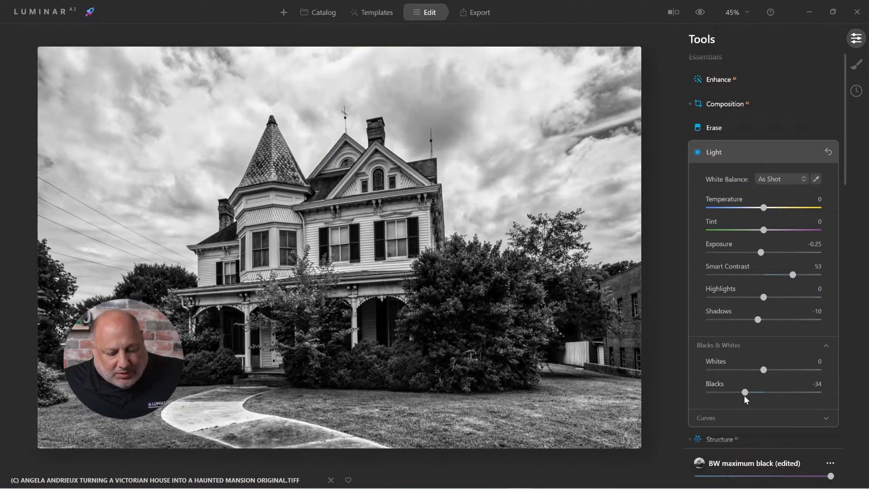
{"action": "left_click", "coordinate": [721, 153]}
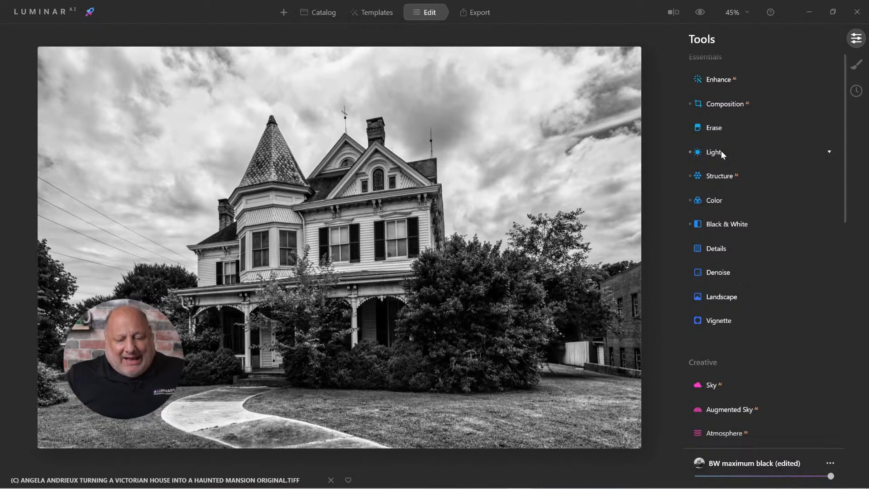
{"action": "left_click", "coordinate": [705, 11]}
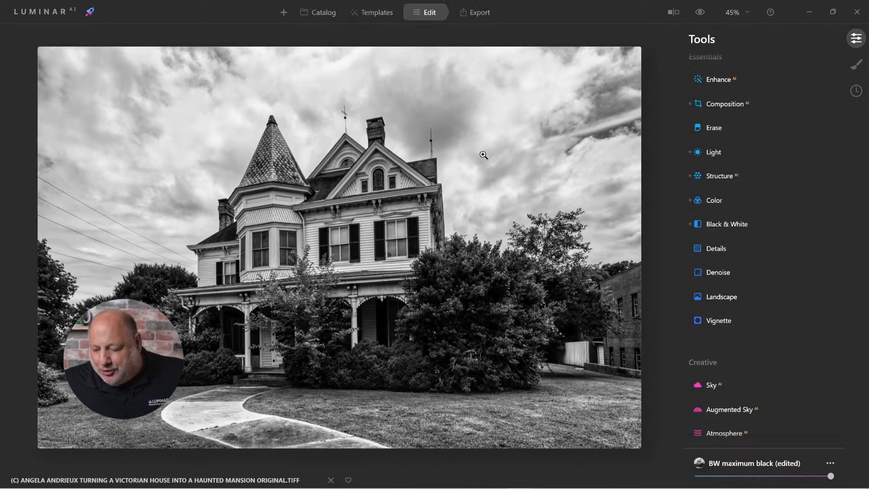
Step: Add a local texture layer with the rain 10 texture and flip the texture horizontally
{"action": "scroll", "coordinate": [759, 317], "scroll_direction": "down", "scroll_amount": 2}
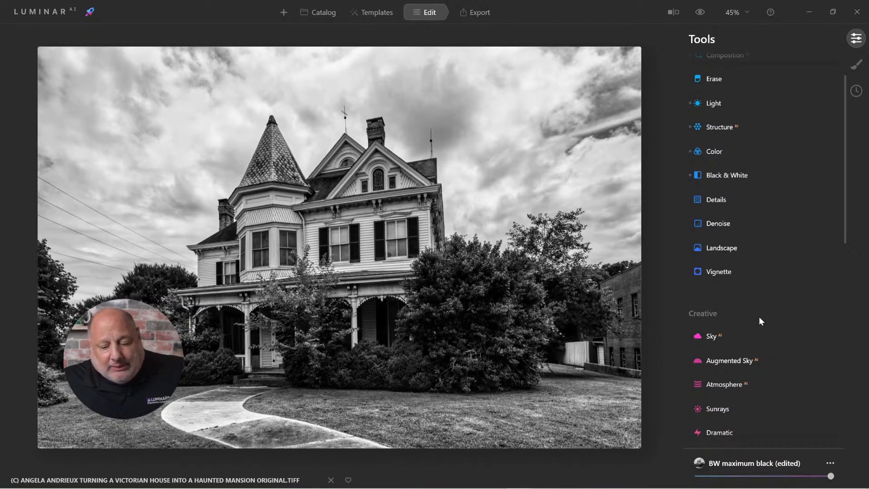
{"action": "scroll", "coordinate": [759, 316], "scroll_direction": "up", "scroll_amount": 2}
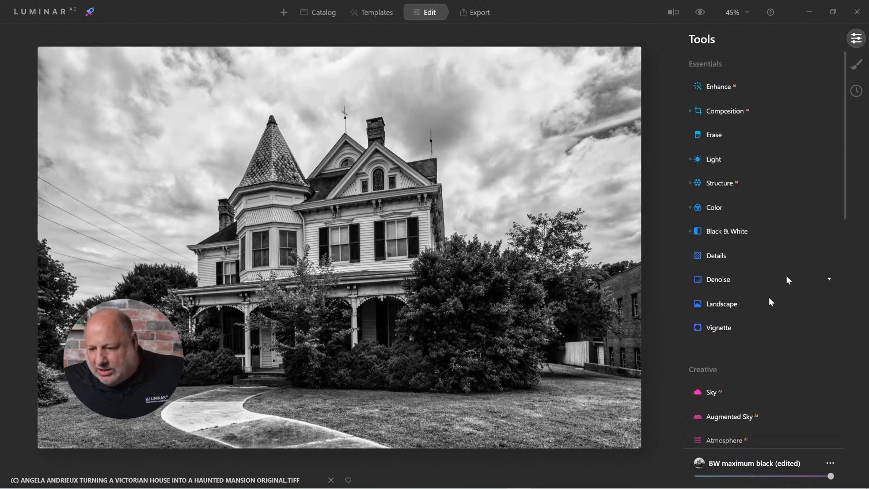
{"action": "left_click", "coordinate": [855, 67]}
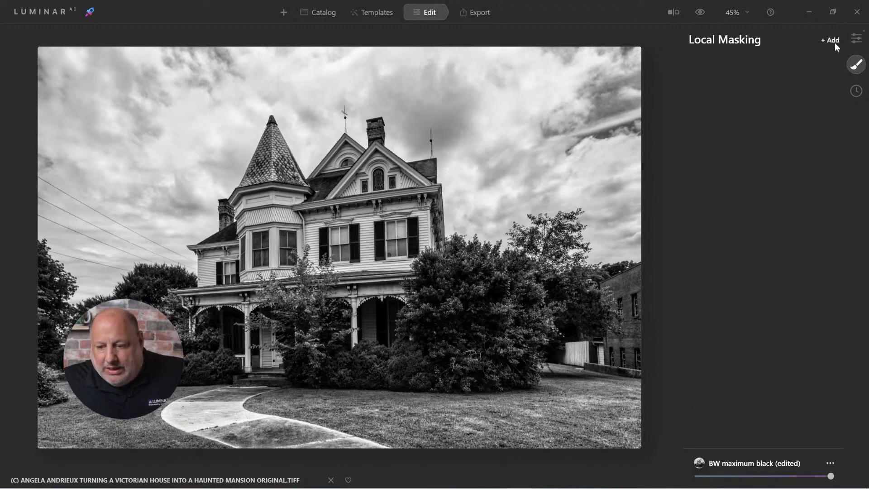
{"action": "left_click", "coordinate": [832, 41]}
{"action": "left_click", "coordinate": [817, 76]}
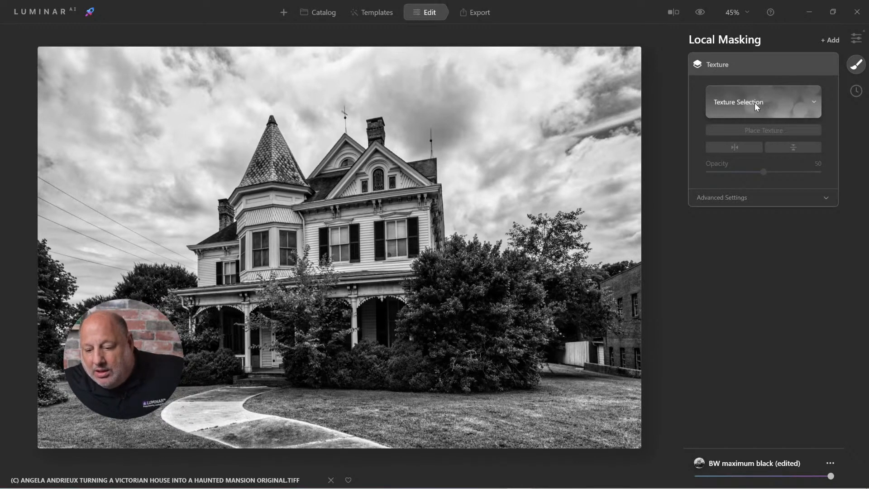
{"action": "left_click", "coordinate": [755, 104]}
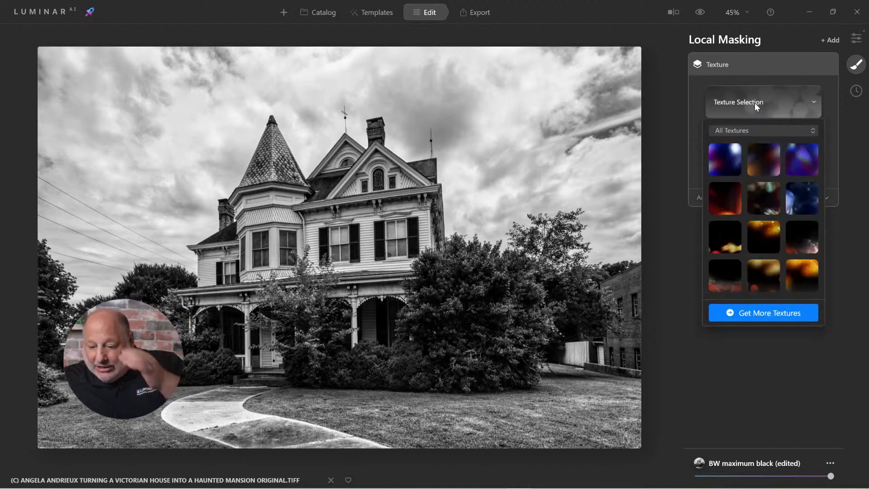
{"action": "scroll", "coordinate": [738, 173], "scroll_direction": "down", "scroll_amount": 10}
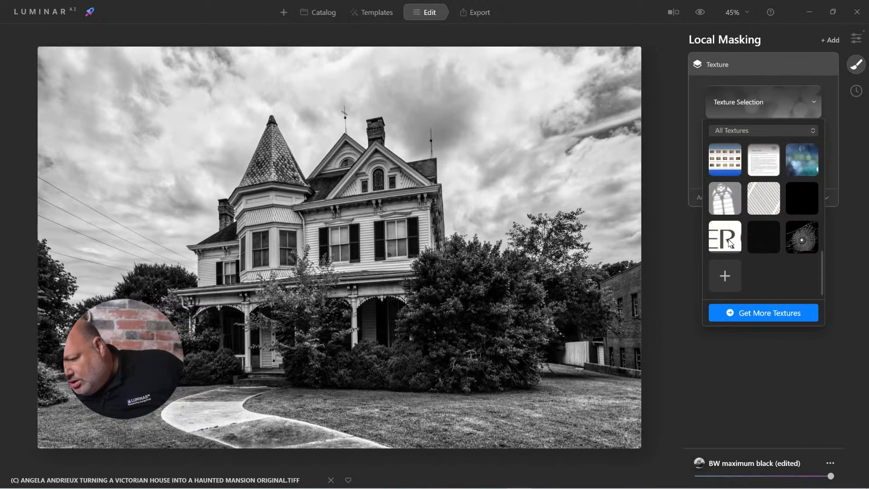
{"action": "left_click", "coordinate": [770, 237]}
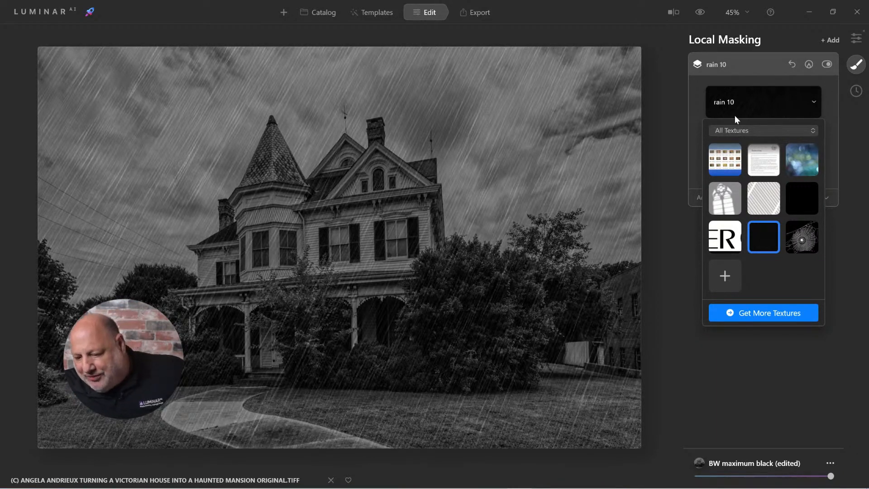
{"action": "left_click", "coordinate": [758, 97]}
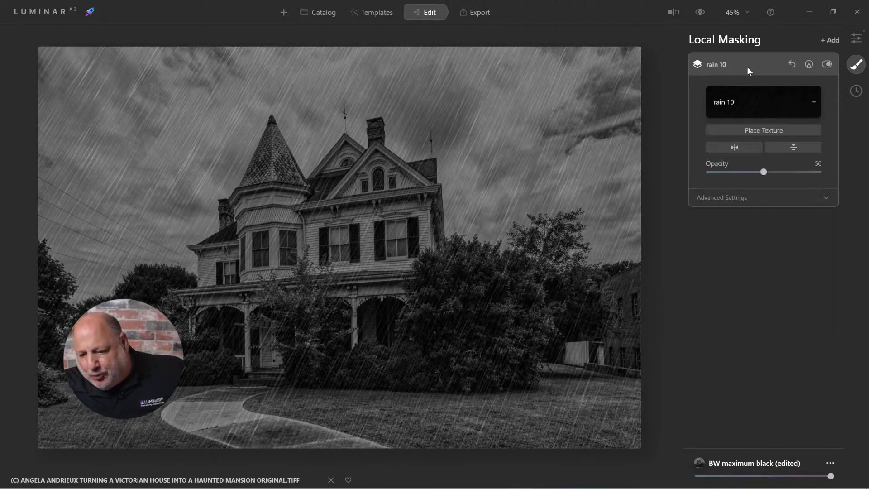
{"action": "left_click", "coordinate": [738, 148]}
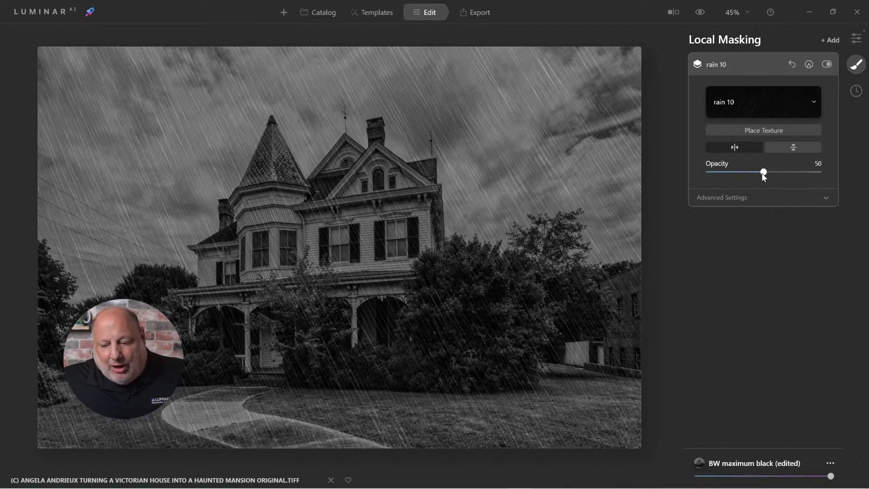
Step: Try the Soft Light blend mode on the rain texture at 100 and 94 opacity, and return the blend to Normal
{"action": "left_click_drag", "start_coordinate": [763, 172], "coordinate": [819, 175]}
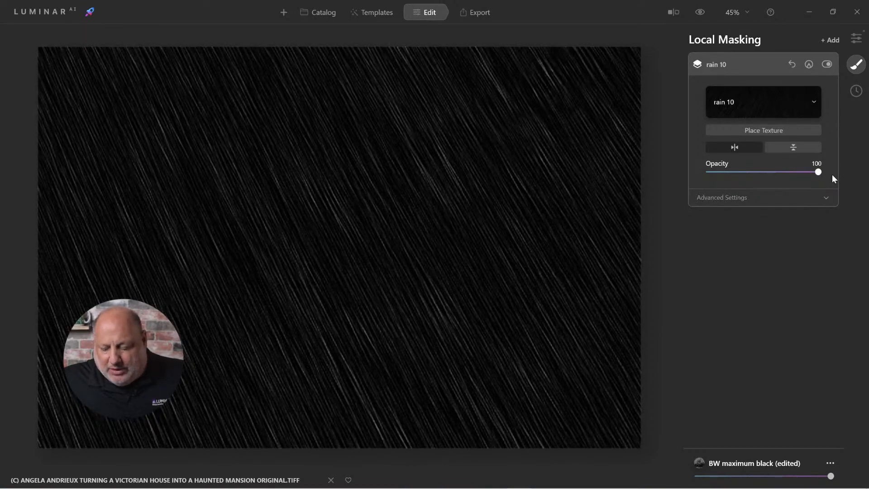
{"action": "left_click", "coordinate": [744, 197]}
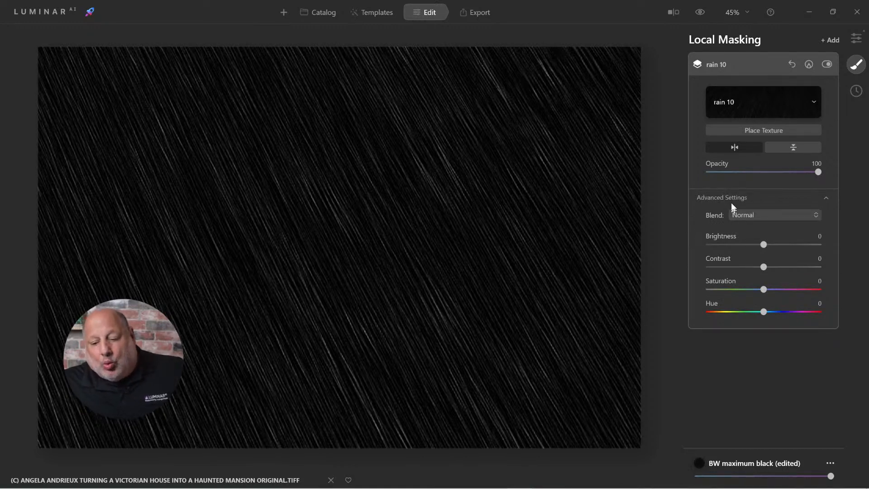
{"action": "left_click", "coordinate": [753, 216]}
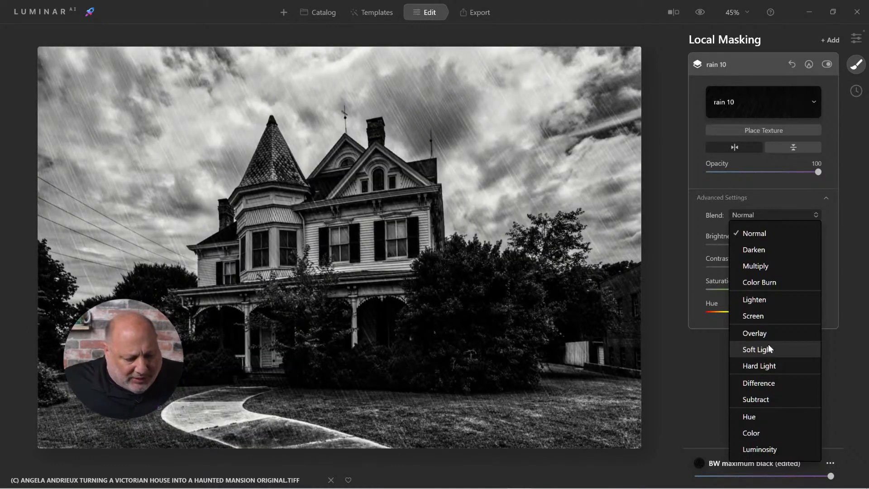
{"action": "left_click", "coordinate": [768, 349]}
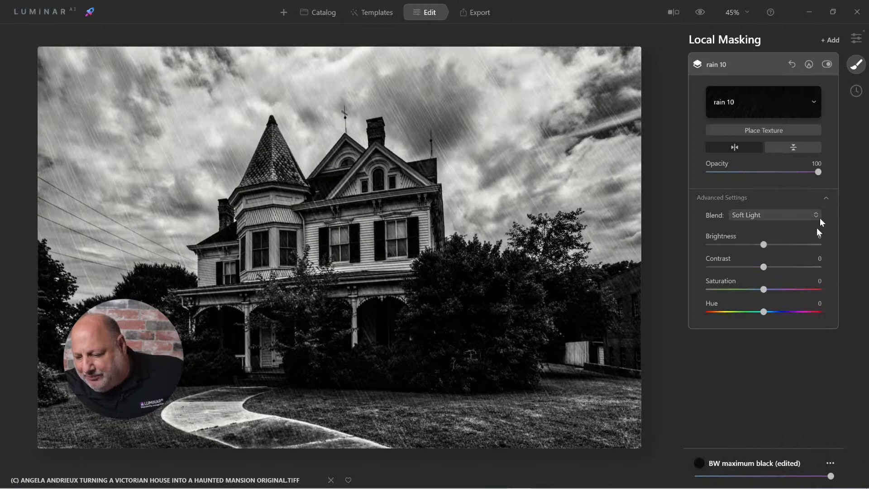
{"action": "mouse_move", "coordinate": [798, 174]}
{"action": "left_mouse_down"}
{"action": "mouse_move", "coordinate": [782, 176]}
{"action": "mouse_move", "coordinate": [812, 173]}
{"action": "left_mouse_up"}
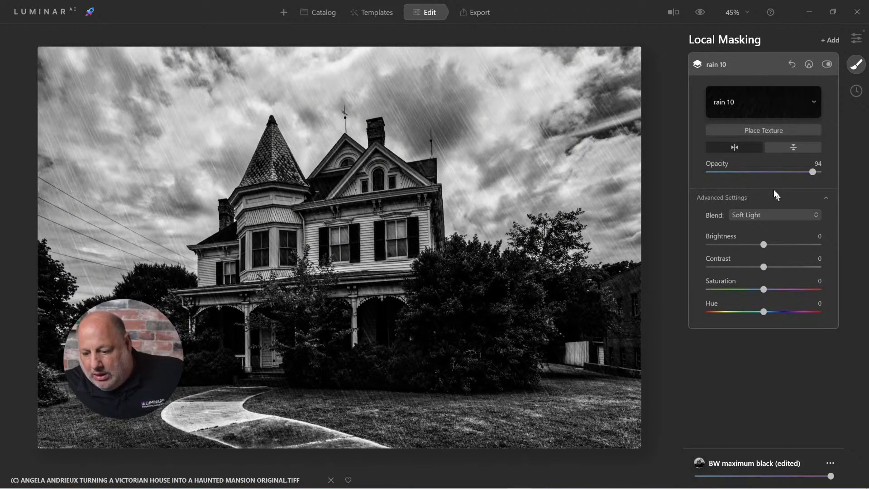
{"action": "left_click", "coordinate": [753, 215]}
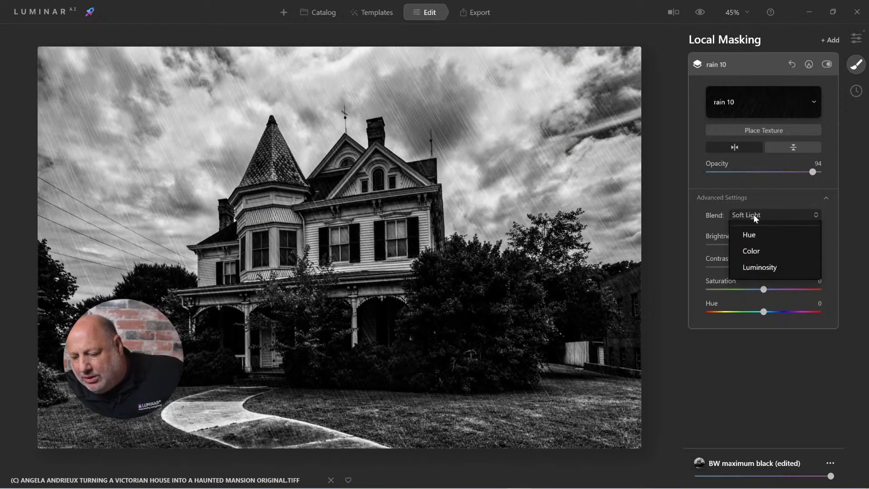
{"action": "left_click", "coordinate": [766, 234]}
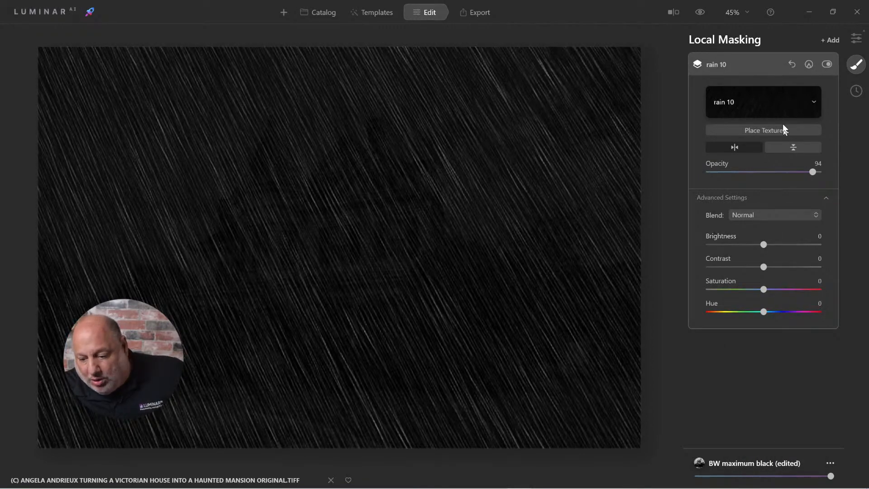
Step: Set the rain texture's opacity to 37 and rotate its placement slightly counterclockwise
{"action": "left_click_drag", "start_coordinate": [812, 172], "coordinate": [747, 175]}
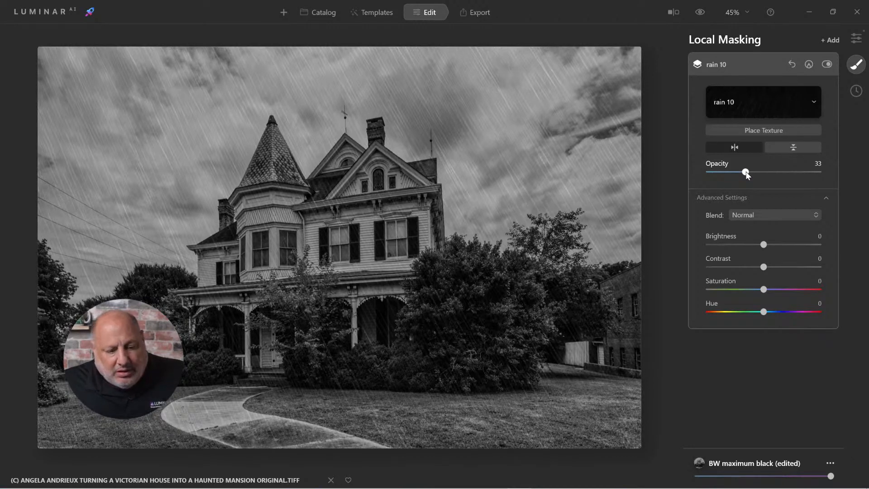
{"action": "left_click_drag", "start_coordinate": [746, 172], "coordinate": [750, 172]}
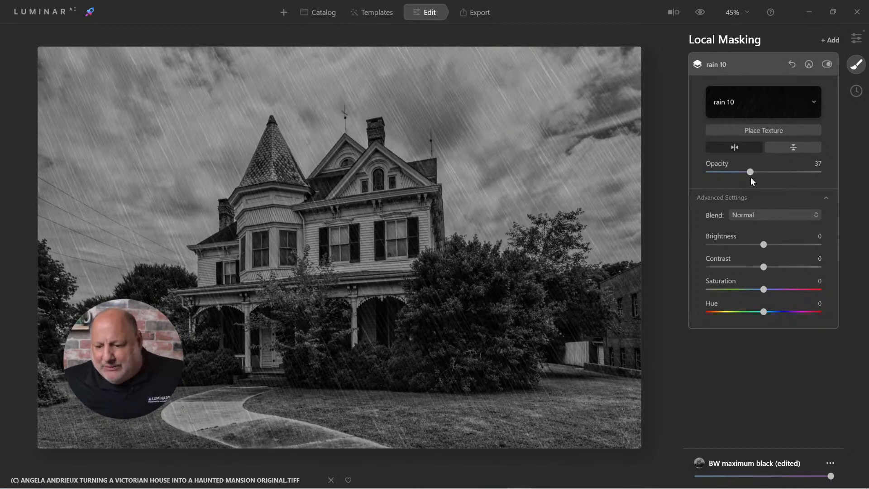
{"action": "left_click", "coordinate": [767, 131]}
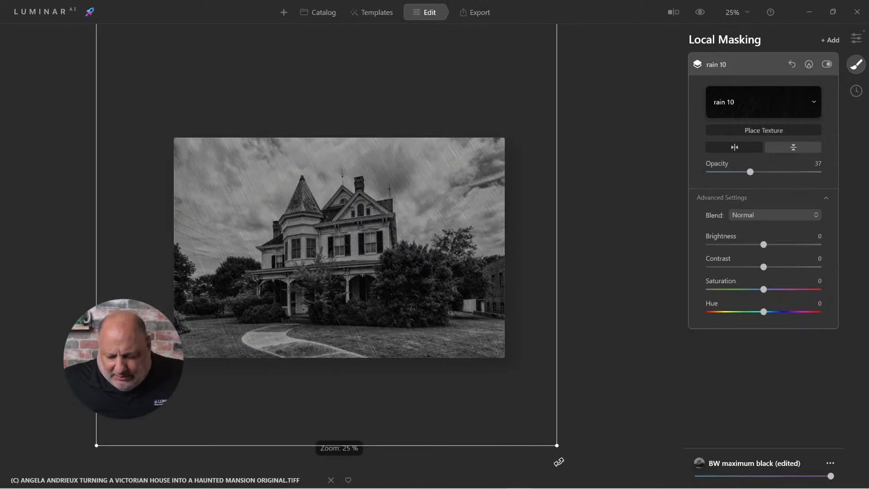
{"action": "left_click_drag", "start_coordinate": [566, 460], "coordinate": [593, 454]}
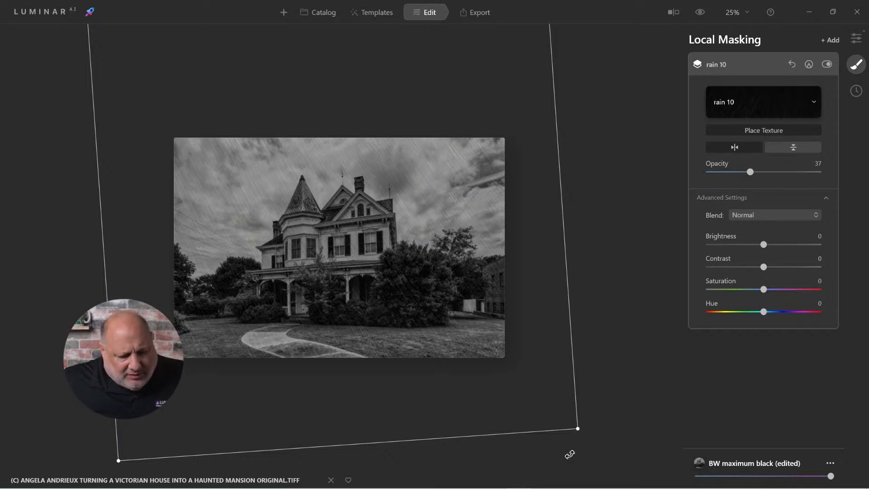
{"action": "left_click", "coordinate": [767, 131]}
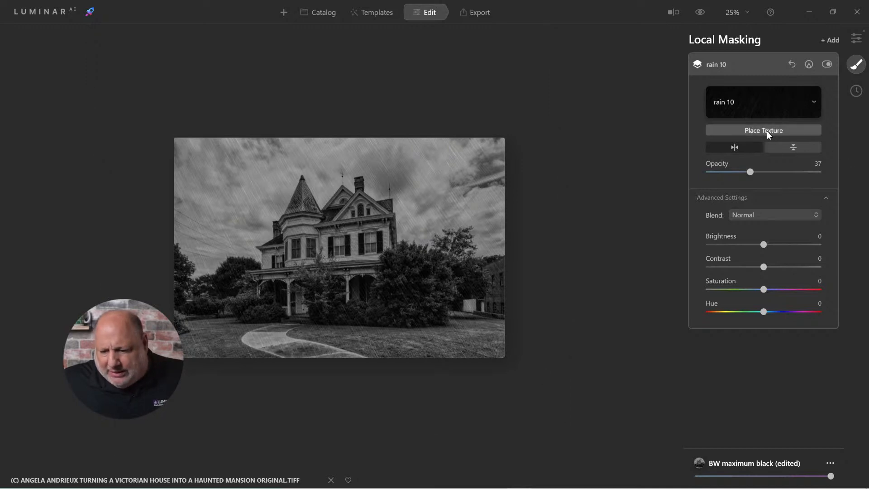
{"action": "scroll", "coordinate": [407, 171], "scroll_direction": "up", "scroll_amount": 5}
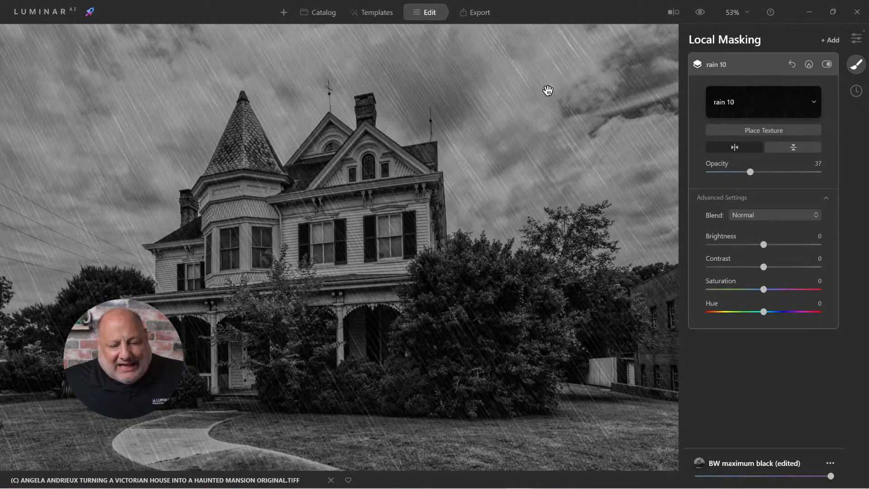
Step: Add the Lightning 1 sky object to the photo with Augmented Sky
{"action": "left_click", "coordinate": [856, 39]}
{"action": "scroll", "coordinate": [777, 289], "scroll_direction": "down", "scroll_amount": 3}
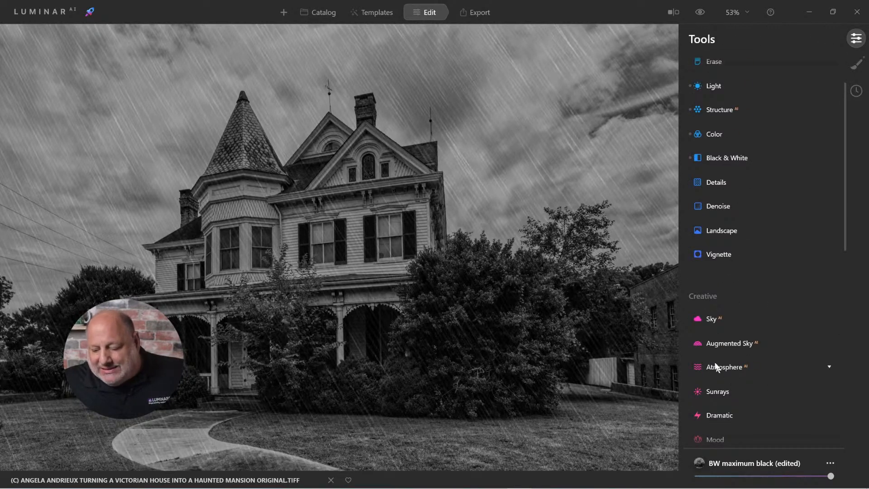
{"action": "left_click", "coordinate": [733, 346]}
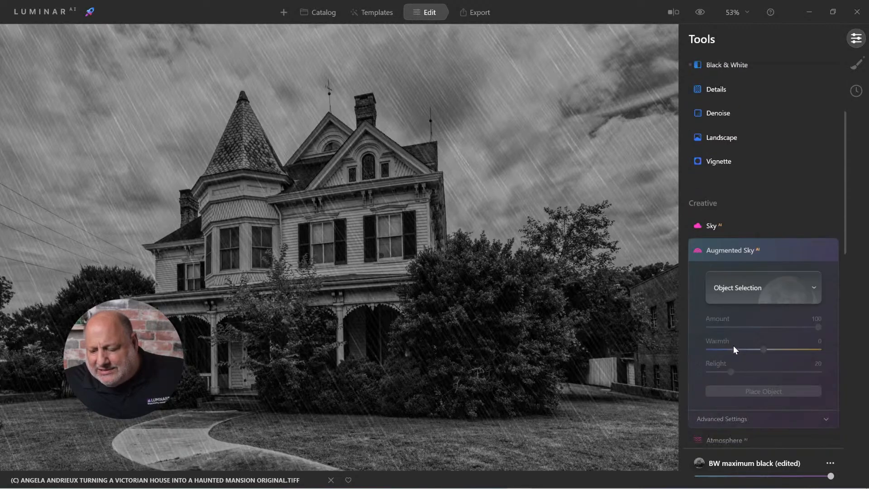
{"action": "left_click", "coordinate": [762, 287]}
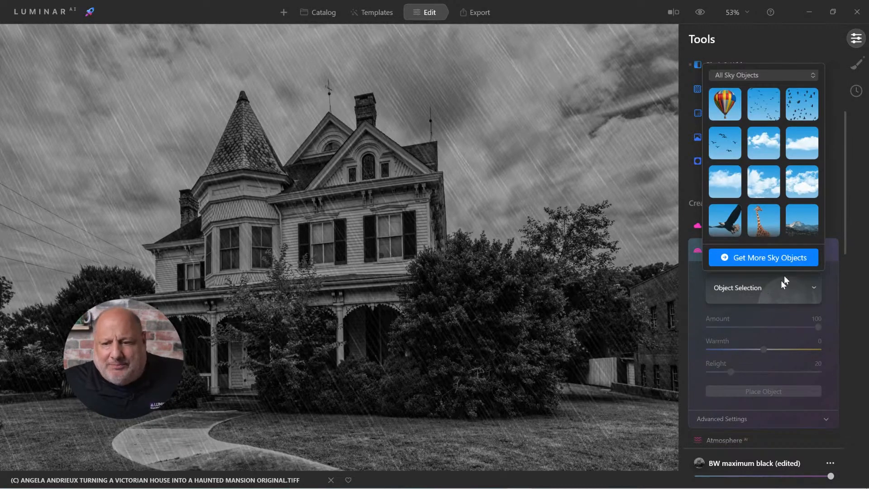
{"action": "scroll", "coordinate": [772, 217], "scroll_direction": "down", "scroll_amount": 2}
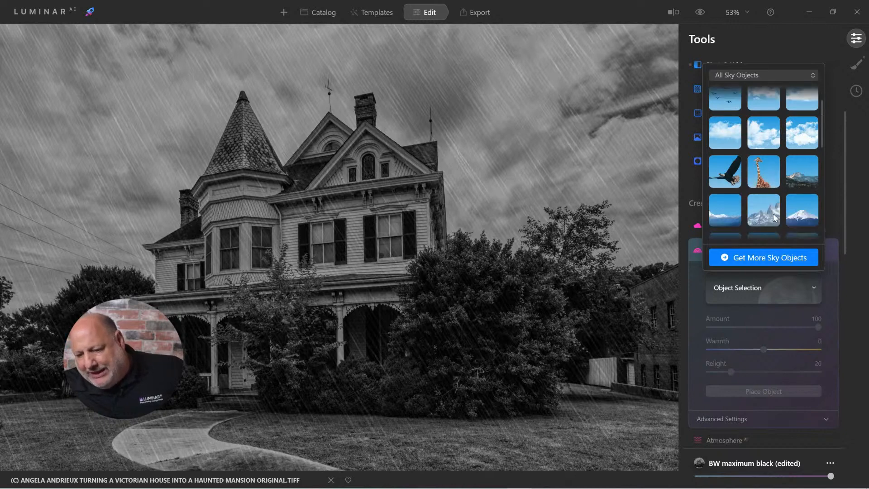
{"action": "scroll", "coordinate": [764, 183], "scroll_direction": "down", "scroll_amount": 8}
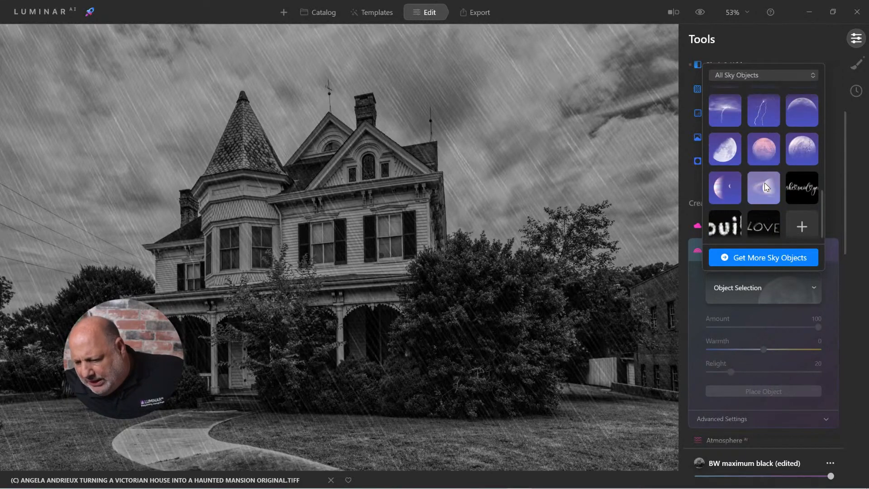
{"action": "scroll", "coordinate": [764, 185], "scroll_direction": "up", "scroll_amount": 2}
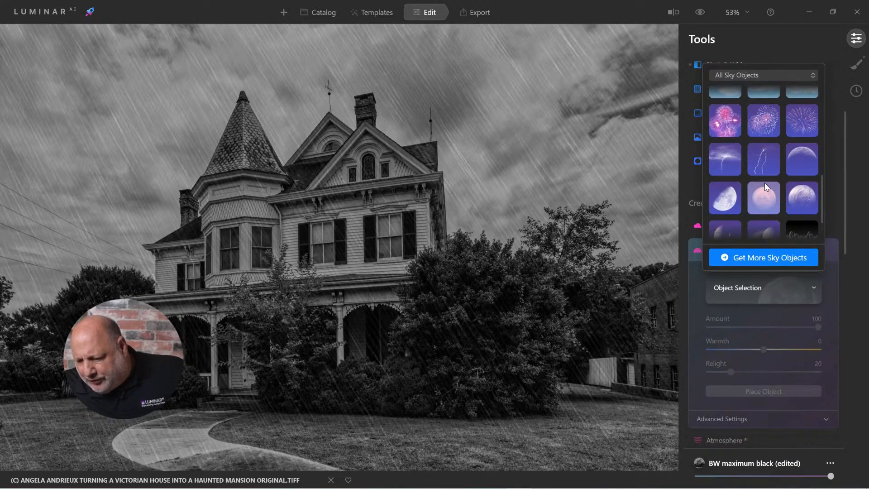
{"action": "left_click", "coordinate": [735, 167]}
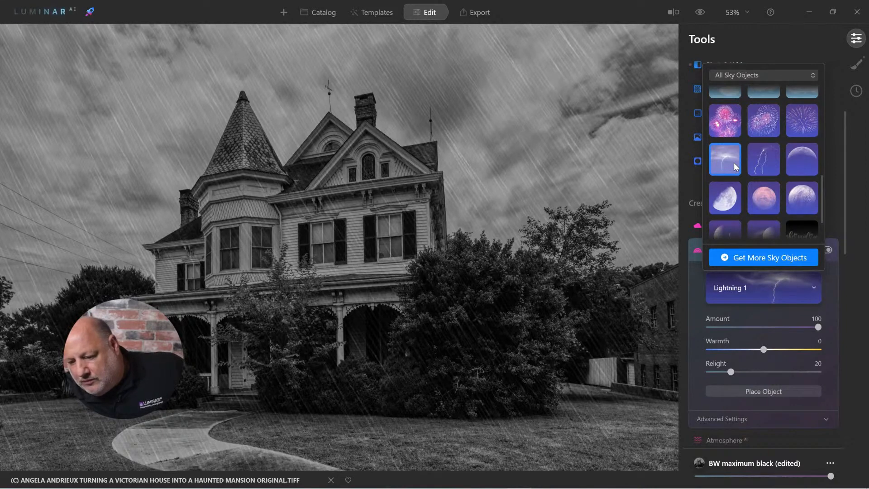
{"action": "left_click", "coordinate": [506, 134]}
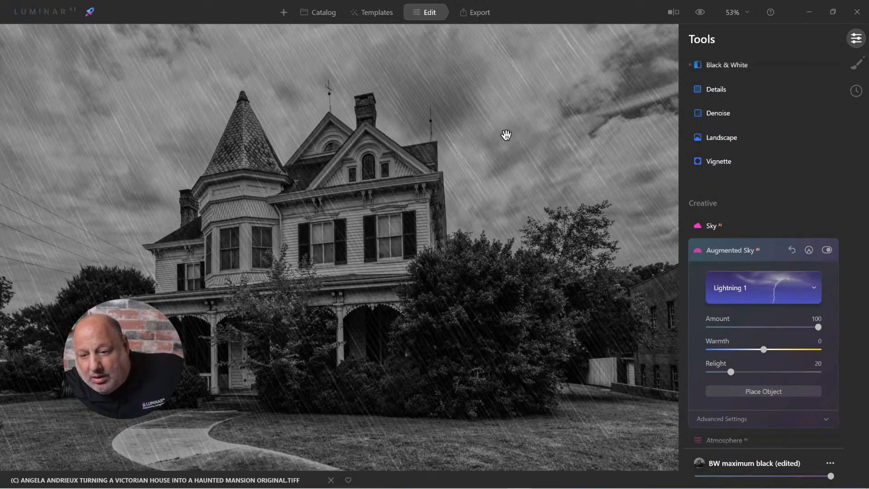
Step: Enlarge the lightning object to about twice its size and place it so the bolt strikes beside the right end of the roof
{"action": "scroll", "coordinate": [478, 119], "scroll_direction": "up", "scroll_amount": 1}
{"action": "scroll", "coordinate": [479, 120], "scroll_direction": "down", "scroll_amount": 2}
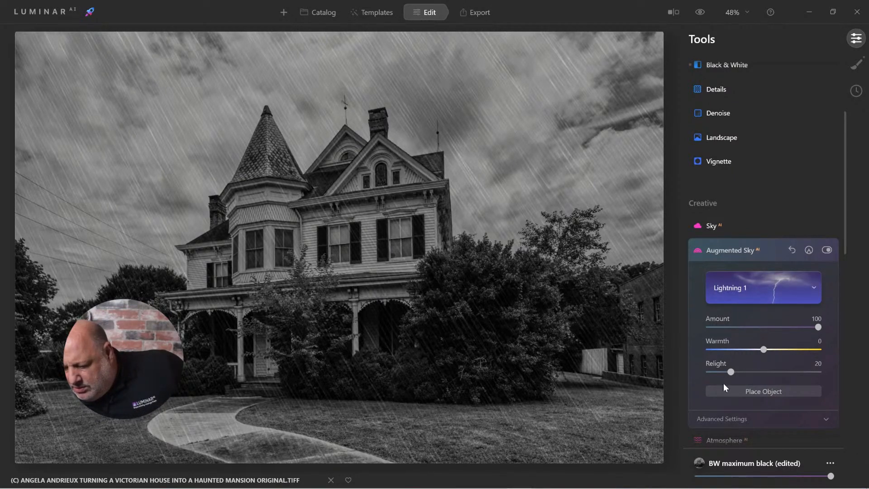
{"action": "left_click", "coordinate": [762, 391]}
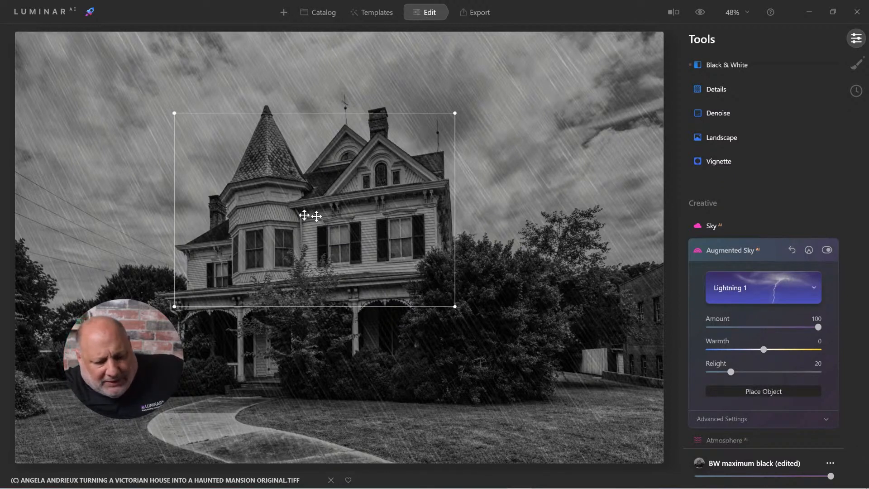
{"action": "left_click_drag", "start_coordinate": [328, 236], "coordinate": [469, 149]}
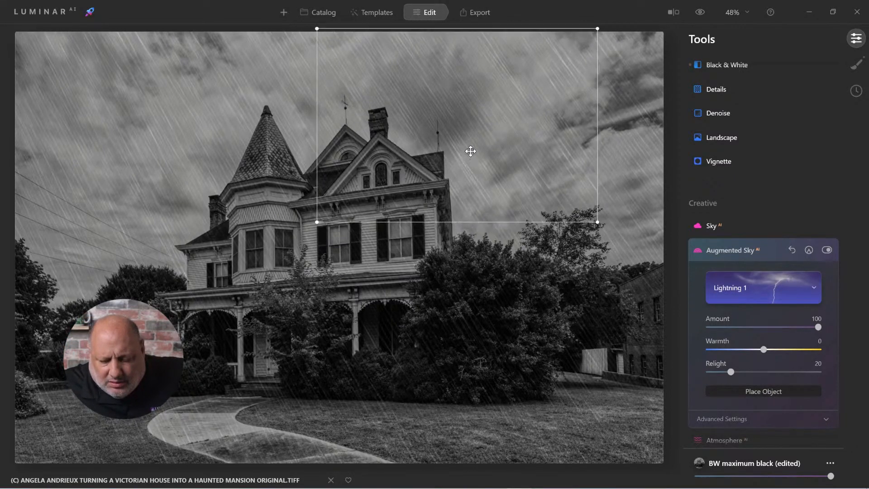
{"action": "left_click_drag", "start_coordinate": [316, 220], "coordinate": [39, 347]}
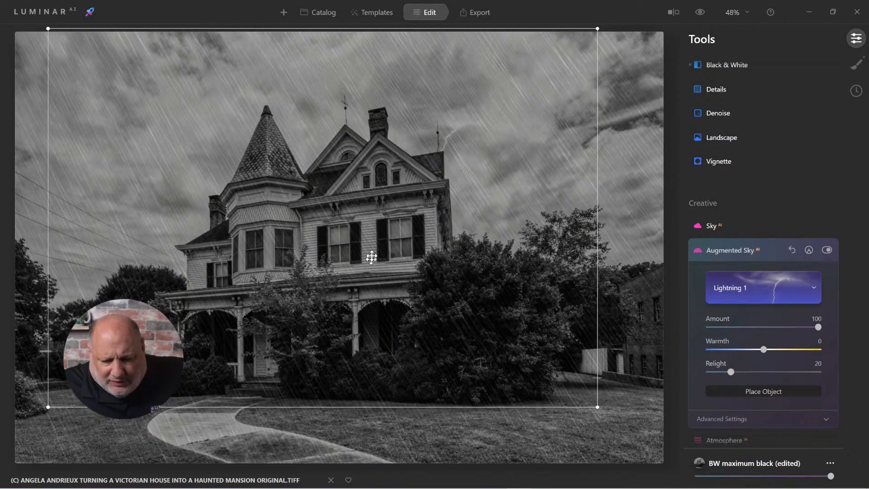
{"action": "left_click_drag", "start_coordinate": [370, 258], "coordinate": [372, 246]}
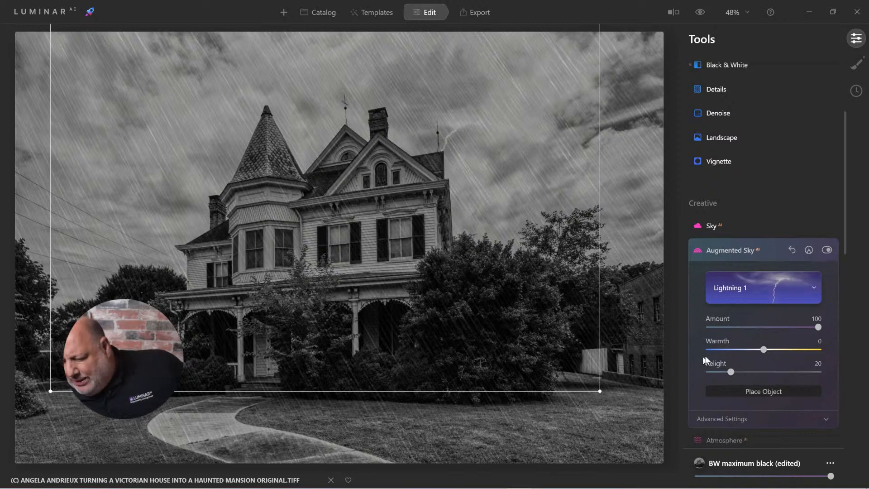
Step: Shift the Lightning 1 object slightly to the right and down, away from the roof's right end, and close Augmented Sky
{"action": "left_click_drag", "start_coordinate": [531, 289], "coordinate": [568, 296]}
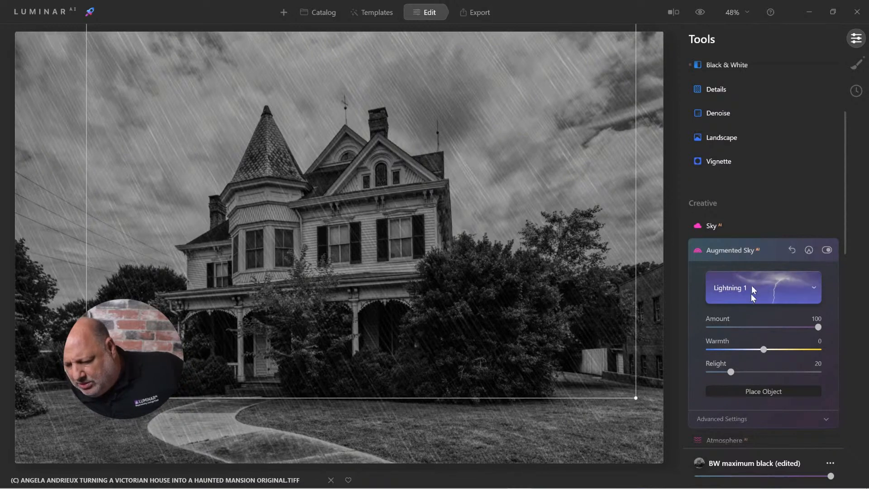
{"action": "left_click", "coordinate": [730, 248]}
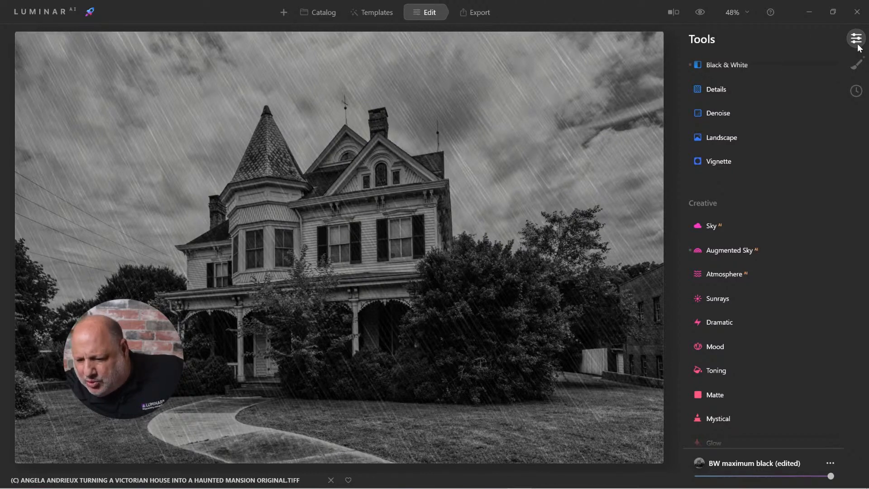
Step: Switch off the rain 10 texture layer in Local Masking and collapse its settings
{"action": "left_click", "coordinate": [857, 65]}
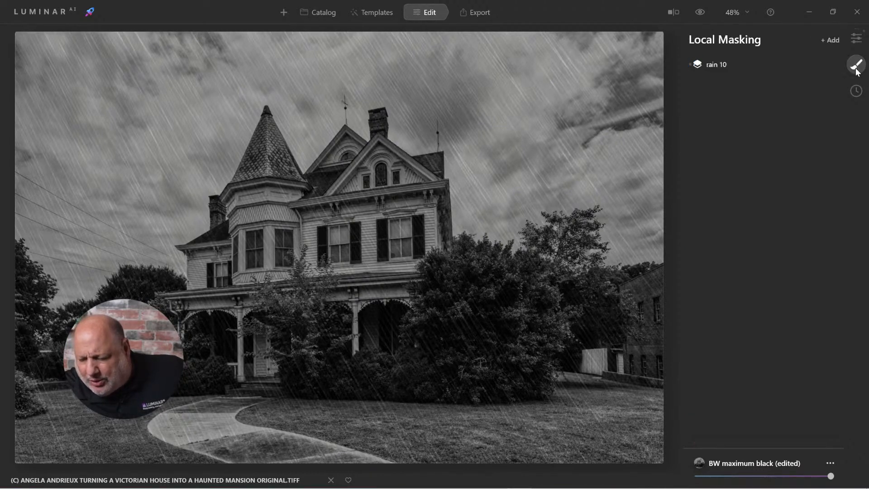
{"action": "left_click", "coordinate": [734, 66]}
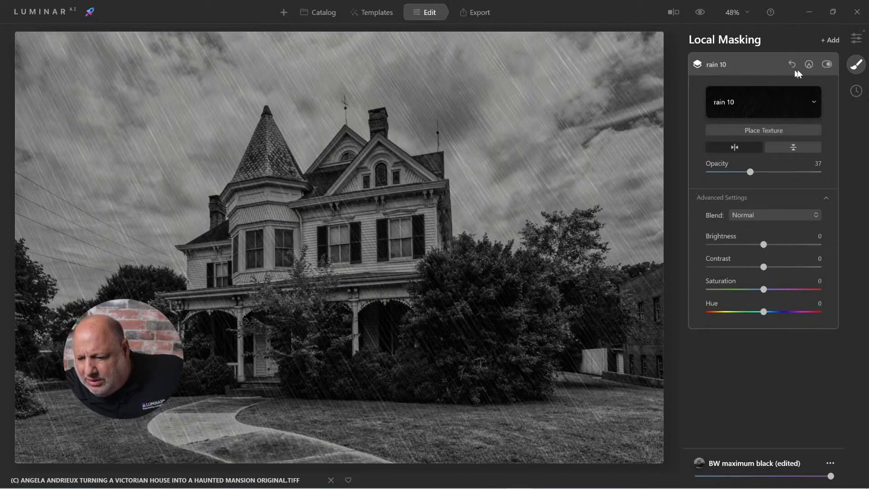
{"action": "left_click", "coordinate": [826, 65]}
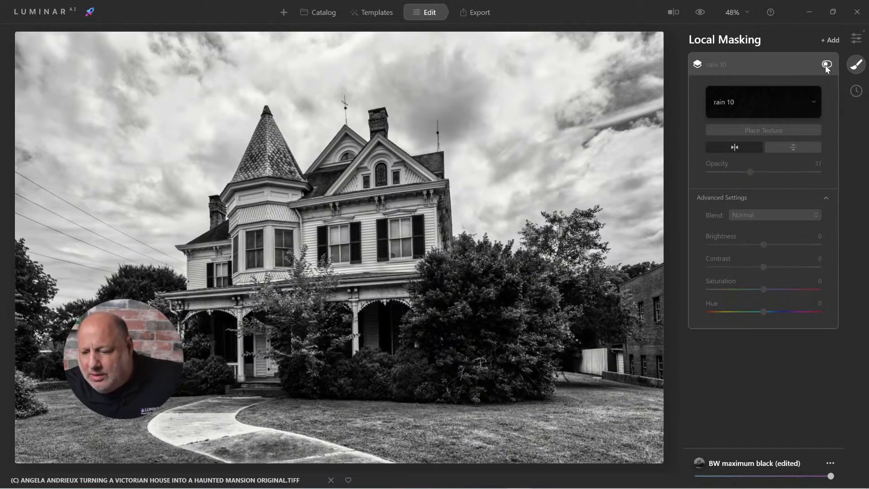
{"action": "left_click", "coordinate": [718, 65]}
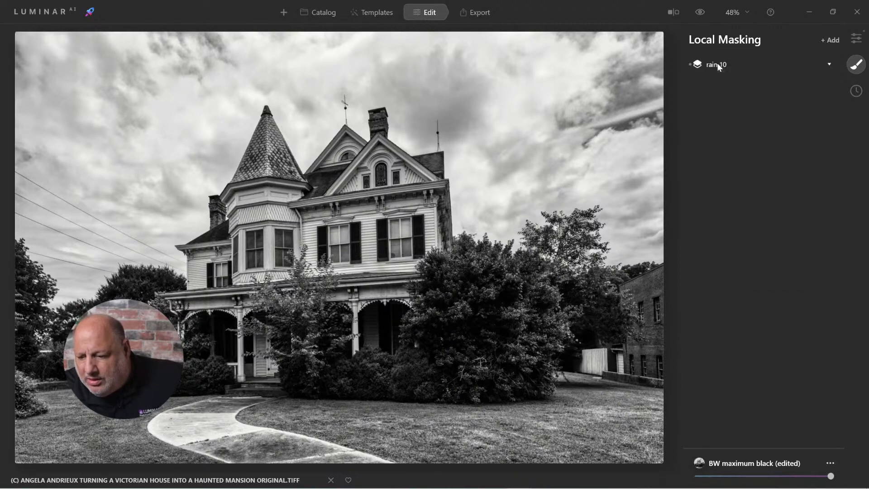
Step: Set the Augmented Sky lightning's Relight to 42 and expose its advanced settings
{"action": "left_click", "coordinate": [856, 44]}
{"action": "scroll", "coordinate": [759, 344], "scroll_direction": "down", "scroll_amount": 3}
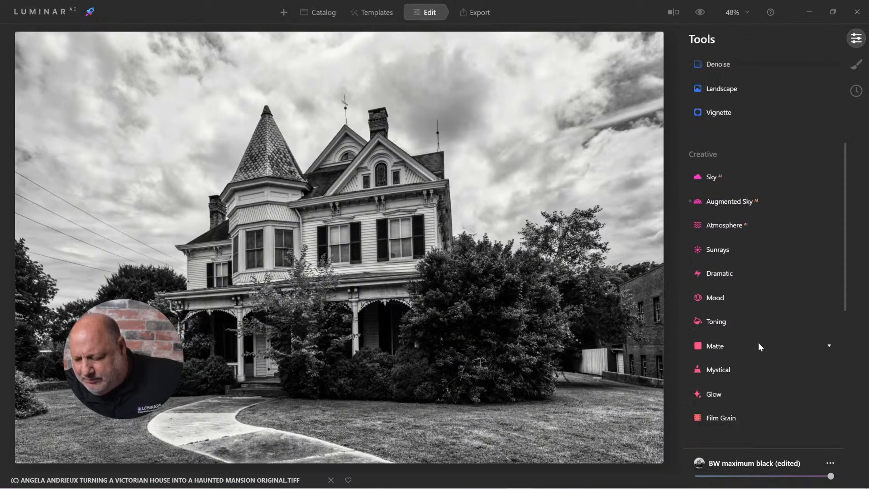
{"action": "scroll", "coordinate": [729, 324], "scroll_direction": "down", "scroll_amount": 5}
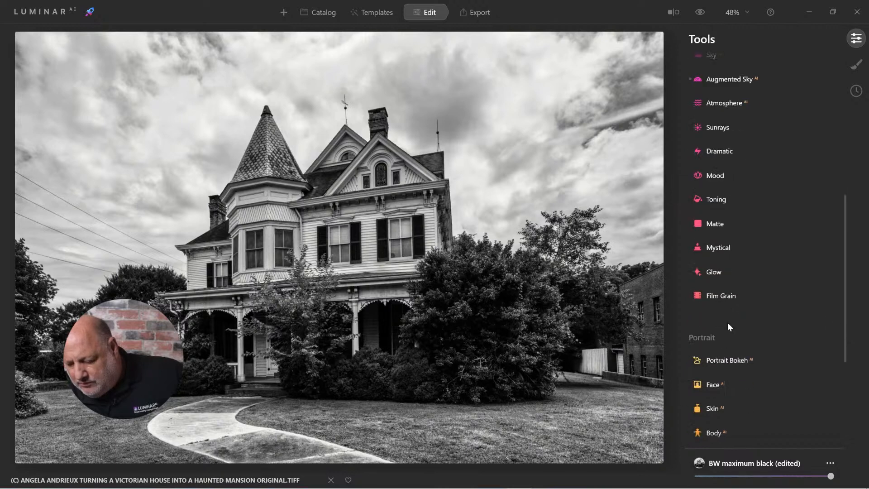
{"action": "scroll", "coordinate": [730, 327], "scroll_direction": "up", "scroll_amount": 5}
{"action": "scroll", "coordinate": [729, 327], "scroll_direction": "up", "scroll_amount": 2}
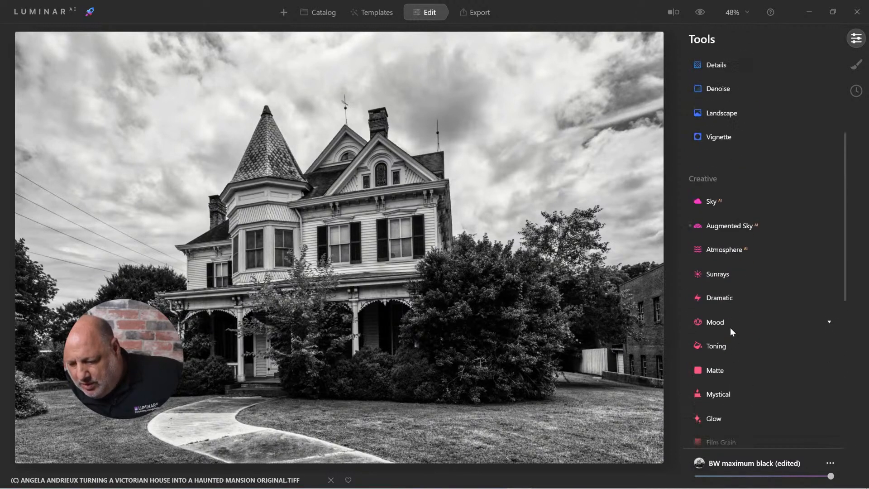
{"action": "scroll", "coordinate": [729, 327], "scroll_direction": "down", "scroll_amount": 3}
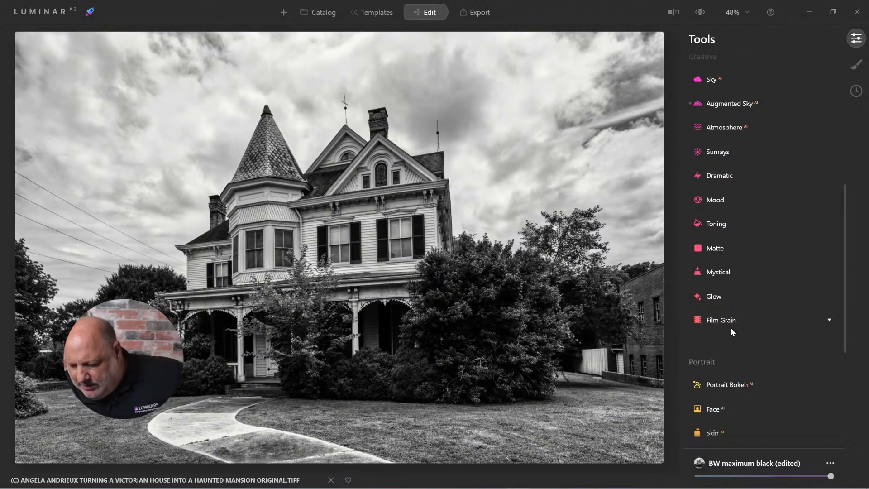
{"action": "left_click", "coordinate": [730, 103]}
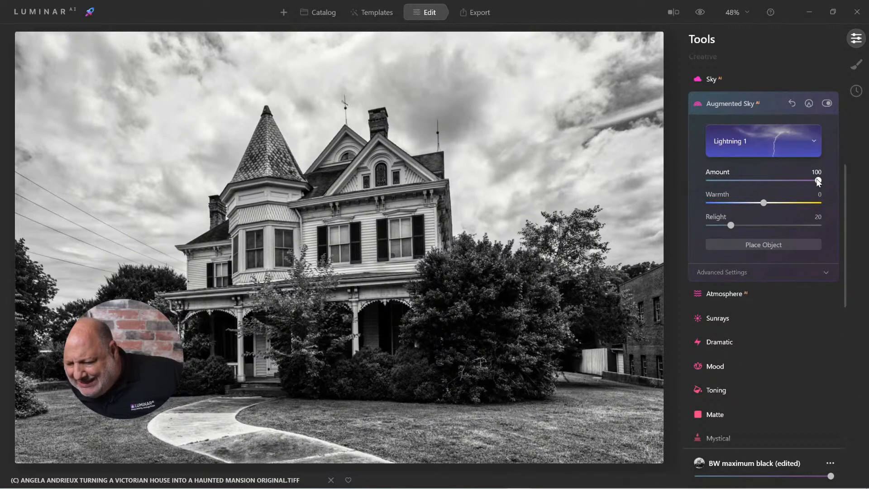
{"action": "left_click", "coordinate": [723, 273]}
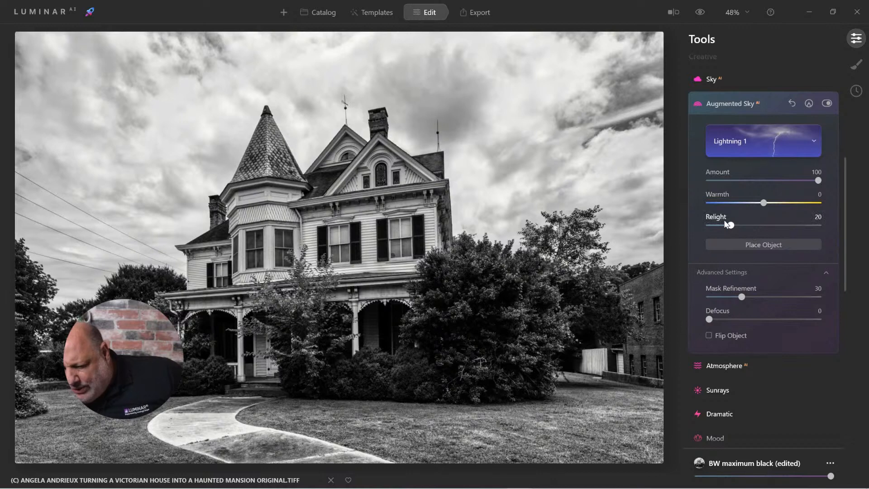
{"action": "left_click_drag", "start_coordinate": [725, 223], "coordinate": [755, 232]}
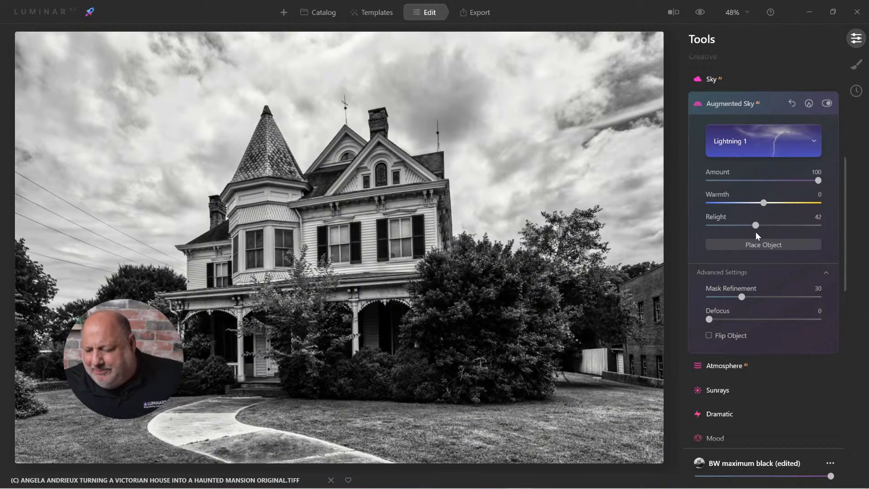
Step: Move the Lightning 1 object into the sky right of the house and enlarge it to about twice its size
{"action": "scroll", "coordinate": [755, 231], "scroll_direction": "up", "scroll_amount": 1}
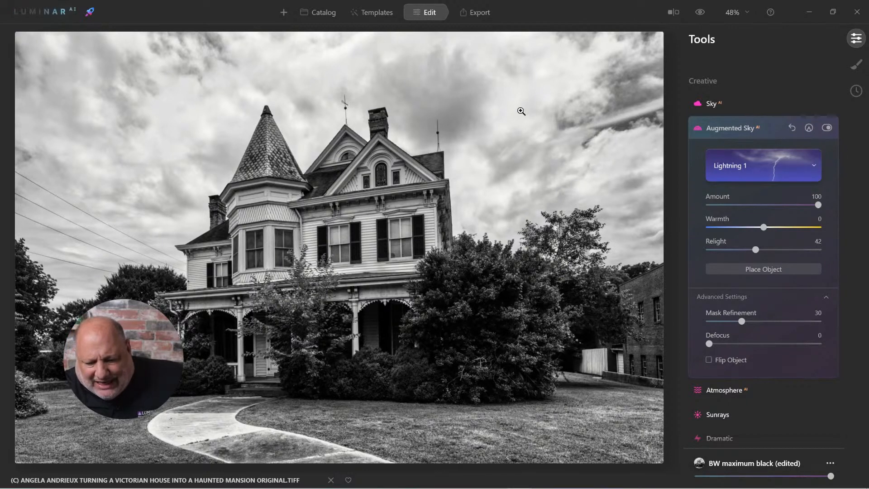
{"action": "left_click", "coordinate": [746, 273]}
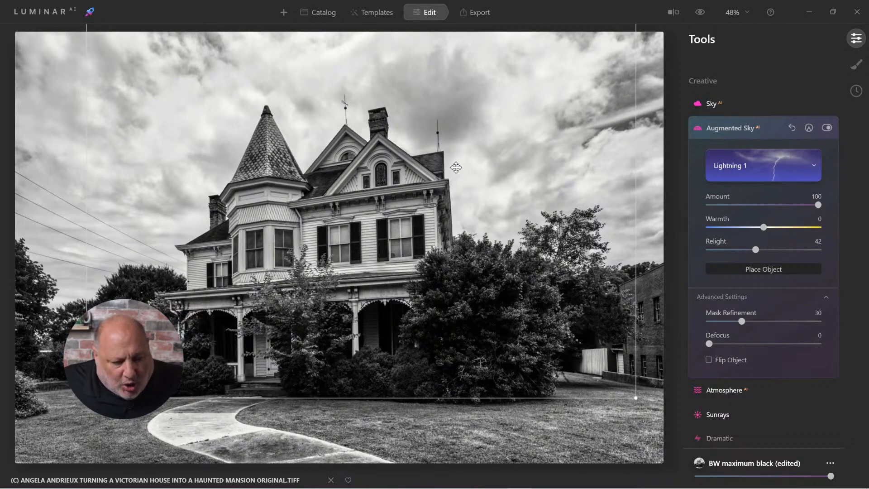
{"action": "scroll", "coordinate": [456, 168], "scroll_direction": "down", "scroll_amount": 3}
{"action": "mouse_move", "coordinate": [437, 171]}
{"action": "left_mouse_down"}
{"action": "mouse_move", "coordinate": [463, 177]}
{"action": "mouse_move", "coordinate": [451, 176]}
{"action": "left_mouse_up"}
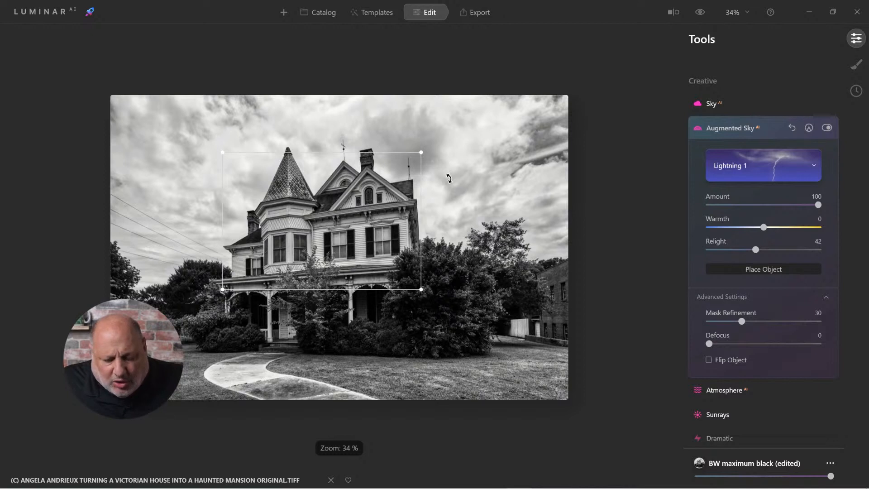
{"action": "left_click_drag", "start_coordinate": [367, 203], "coordinate": [475, 154]}
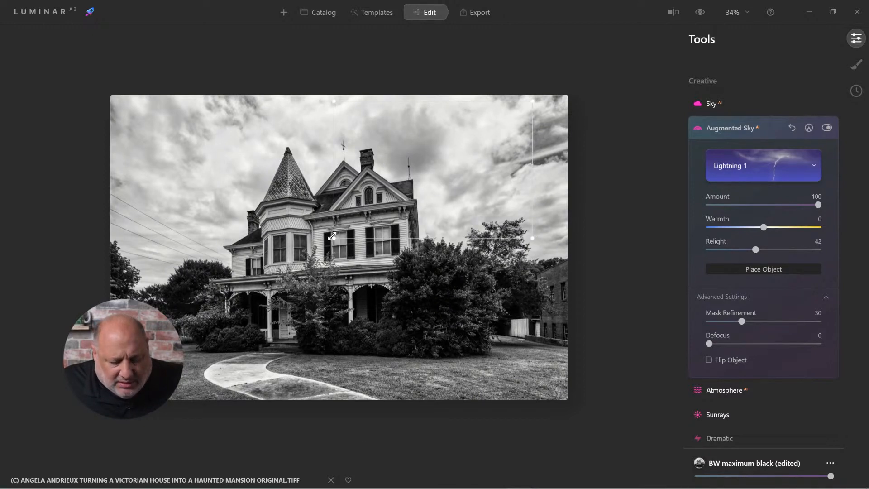
{"action": "left_click_drag", "start_coordinate": [333, 236], "coordinate": [140, 370]}
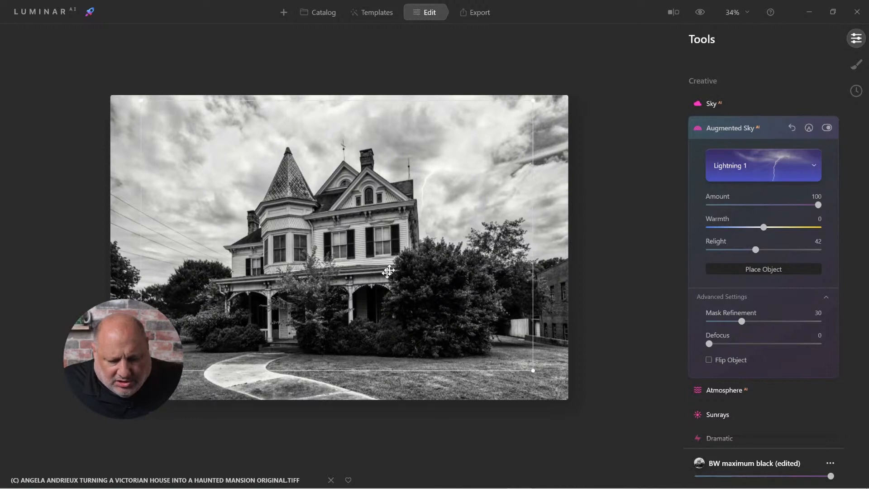
{"action": "left_click_drag", "start_coordinate": [389, 270], "coordinate": [386, 270]}
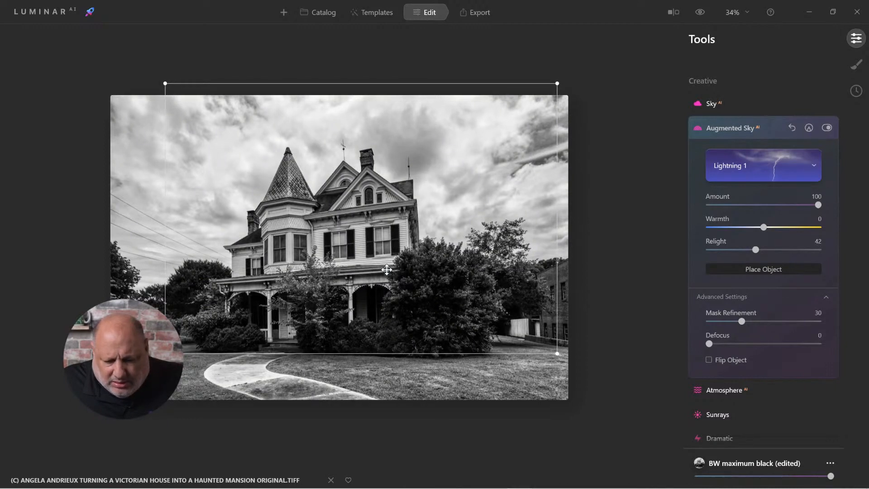
{"action": "left_click", "coordinate": [732, 127]}
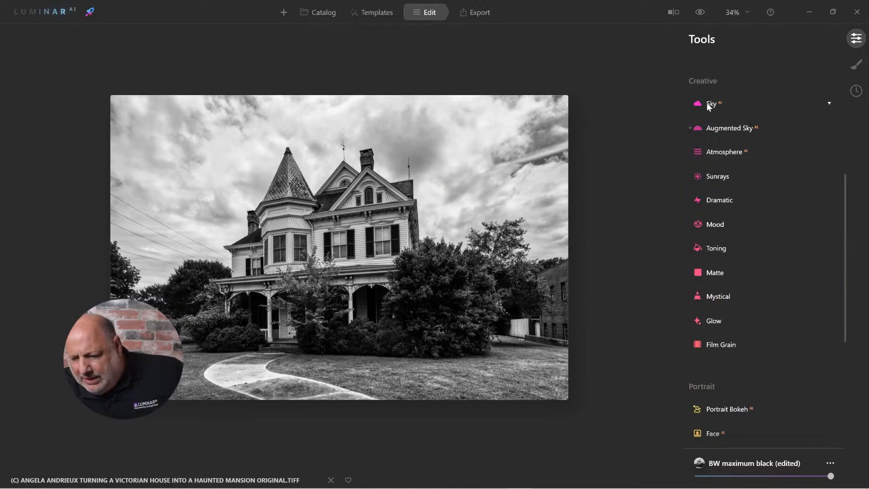
Step: Replace the photo's sky with Dramatic Sunset 3 from the Dramatic Sunset category, after browsing the Night Skies category
{"action": "left_click", "coordinate": [707, 103]}
{"action": "left_click", "coordinate": [766, 177]}
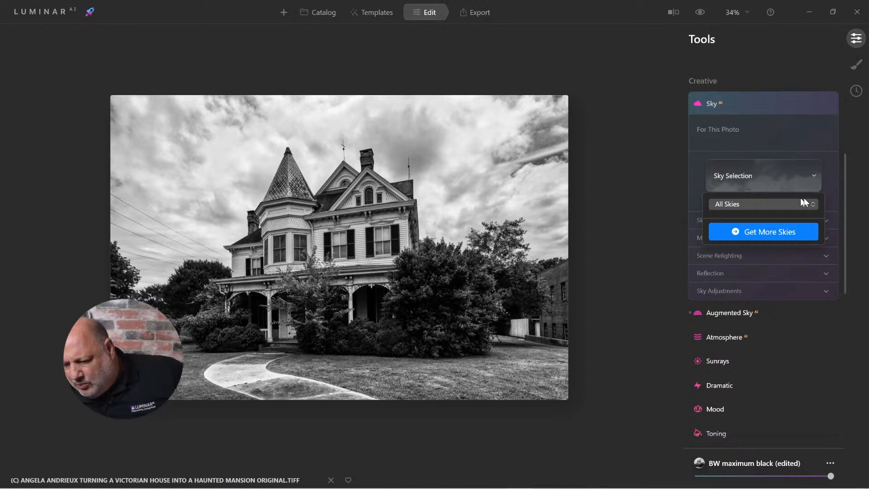
{"action": "left_click", "coordinate": [753, 204]}
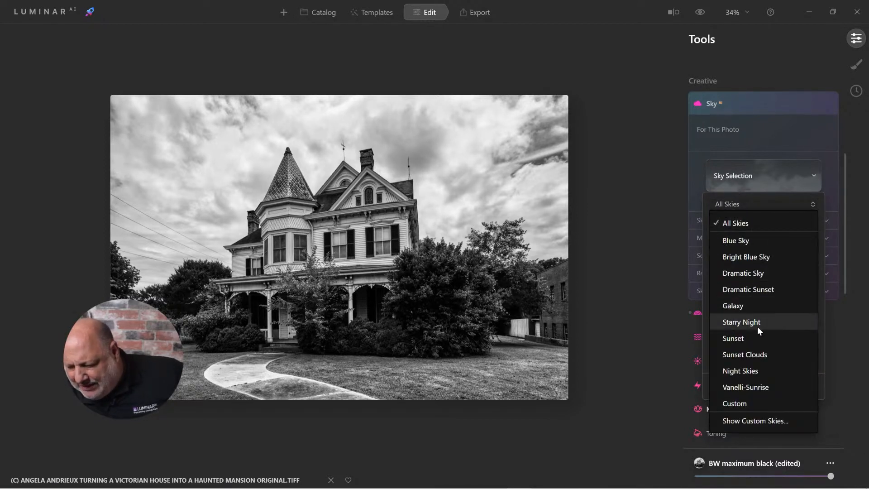
{"action": "left_click", "coordinate": [751, 371]}
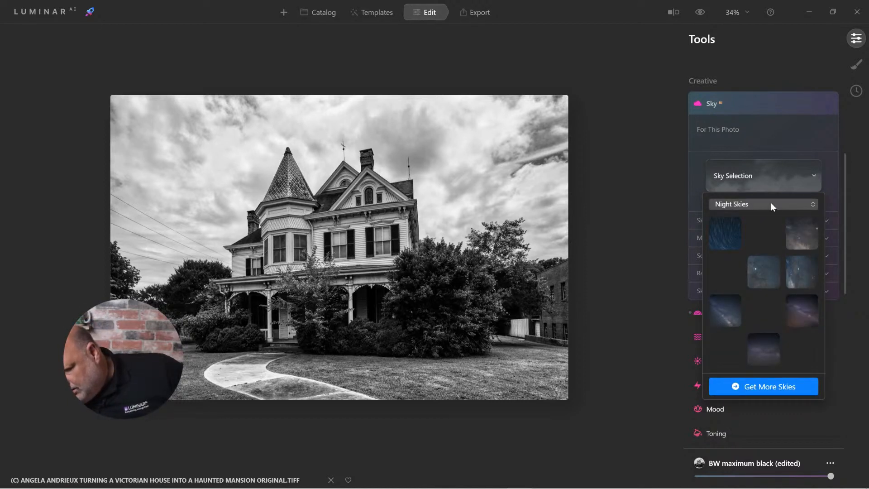
{"action": "left_click", "coordinate": [753, 204]}
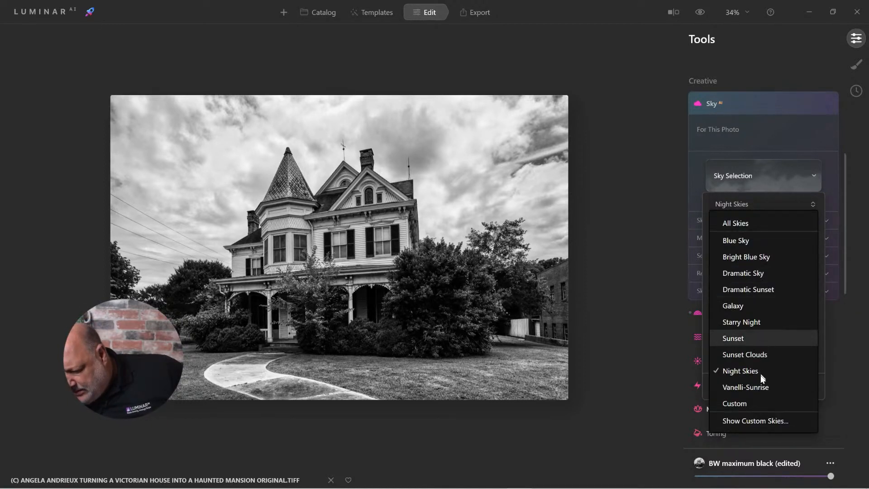
{"action": "left_click", "coordinate": [759, 291]}
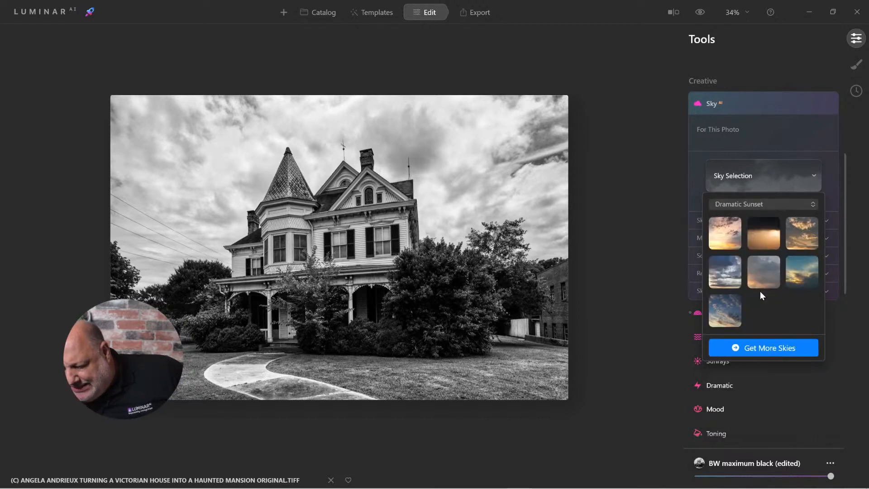
{"action": "left_click", "coordinate": [803, 235]}
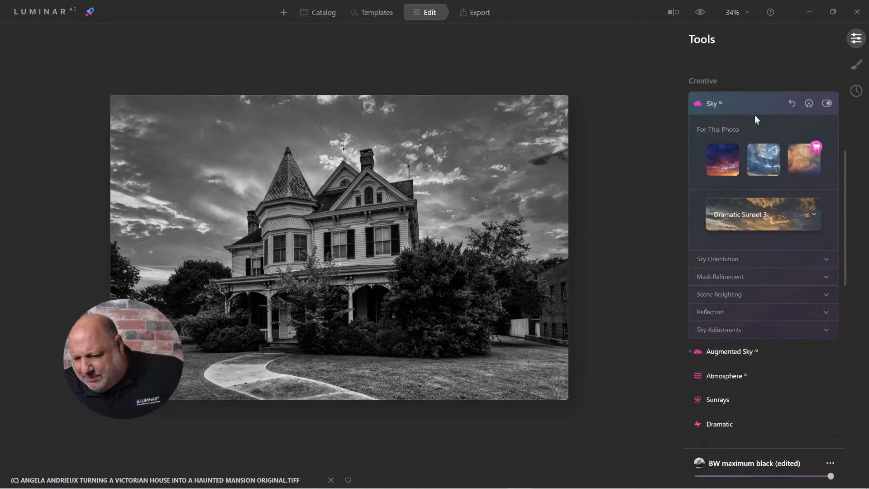
{"action": "left_click", "coordinate": [711, 103]}
Step: Switch the augmented sky object from Lightning 1 to Lightning 2
{"action": "scroll", "coordinate": [725, 134], "scroll_direction": "up", "scroll_amount": 1}
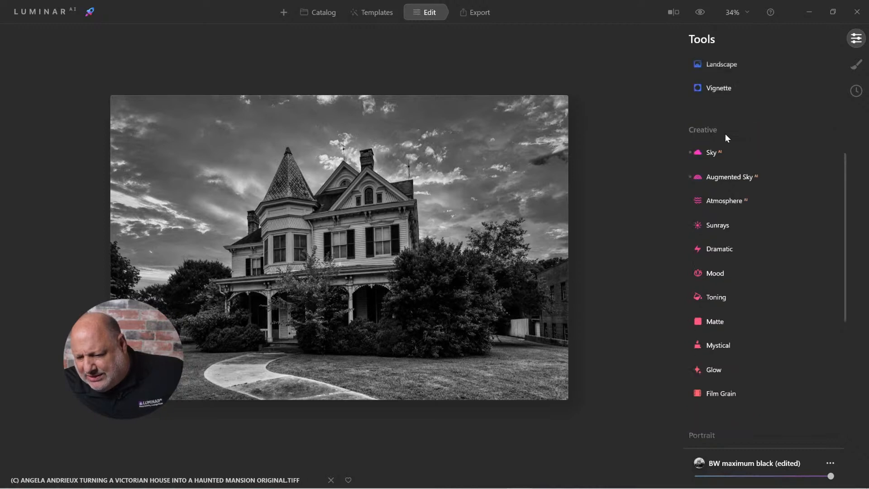
{"action": "left_click", "coordinate": [723, 180]}
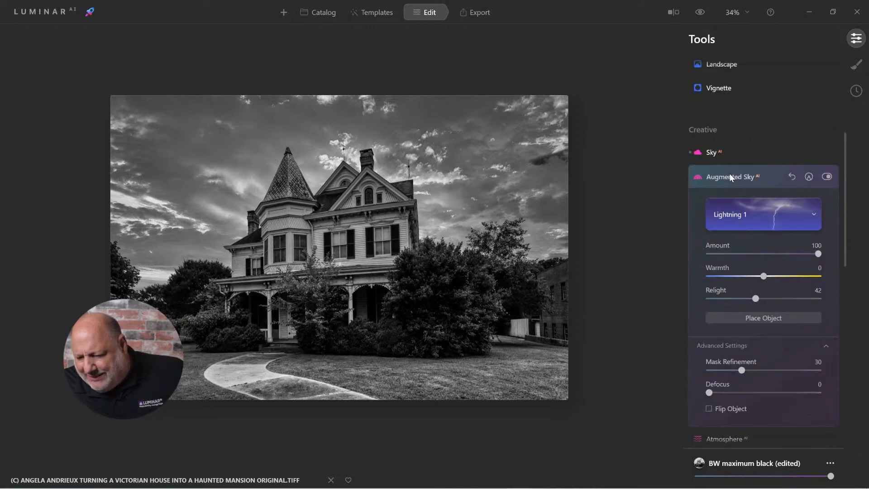
{"action": "left_click", "coordinate": [762, 213]}
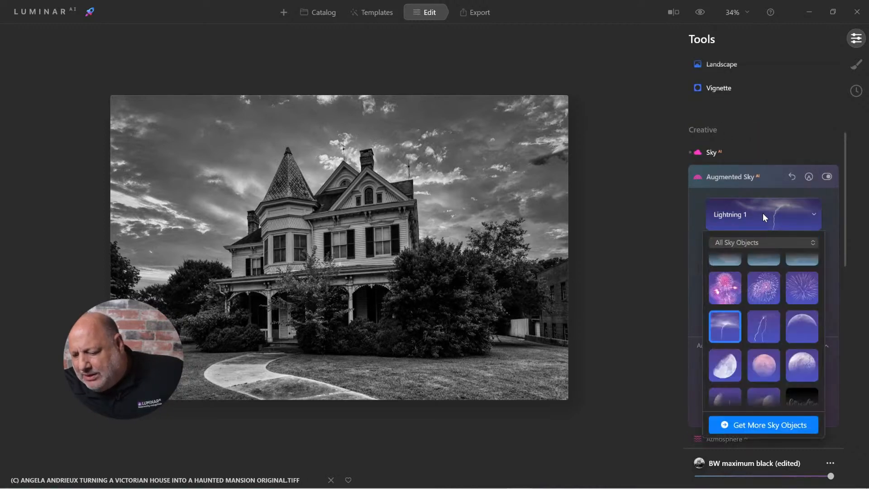
{"action": "left_click", "coordinate": [776, 327]}
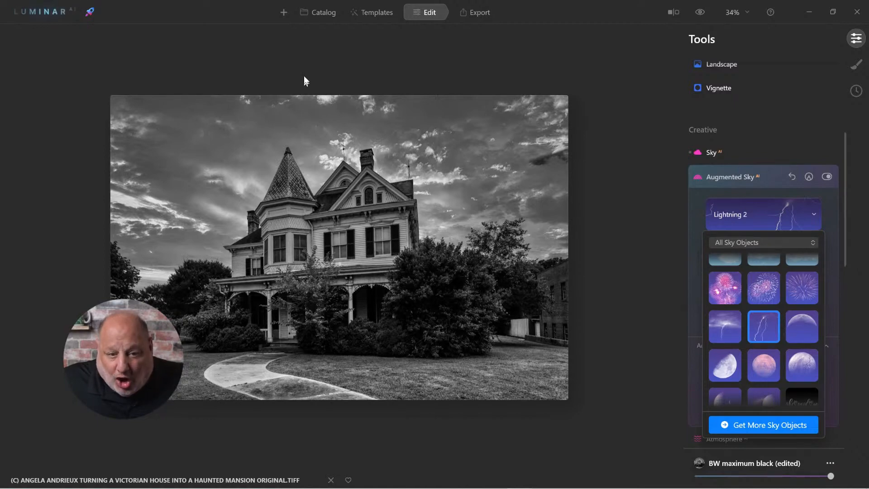
{"action": "left_click", "coordinate": [293, 50]}
{"action": "scroll", "coordinate": [302, 135], "scroll_direction": "up", "scroll_amount": 2}
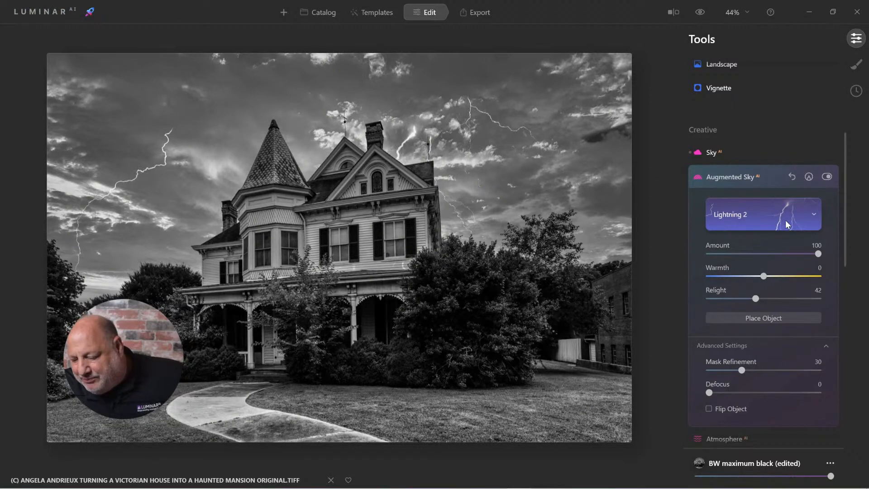
Step: Move the Lightning 2 object up into the sky so its main bolts fall just right of the house
{"action": "left_click", "coordinate": [763, 318]}
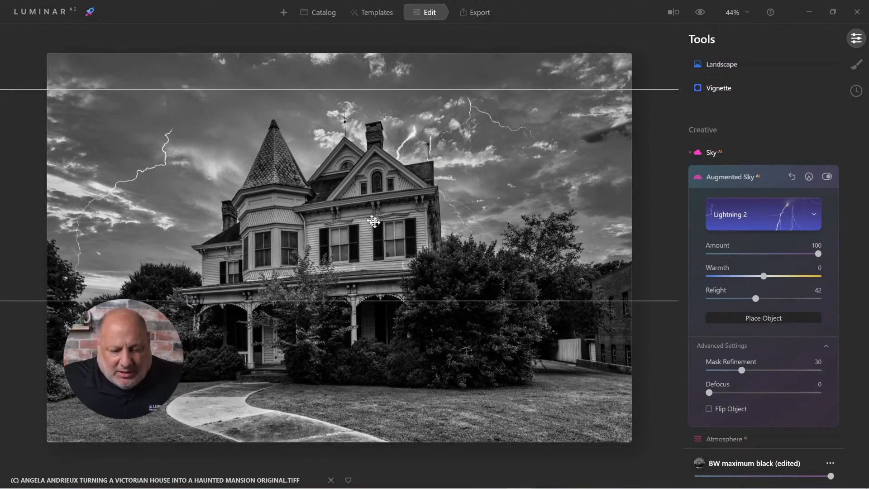
{"action": "left_click_drag", "start_coordinate": [373, 220], "coordinate": [467, 188]}
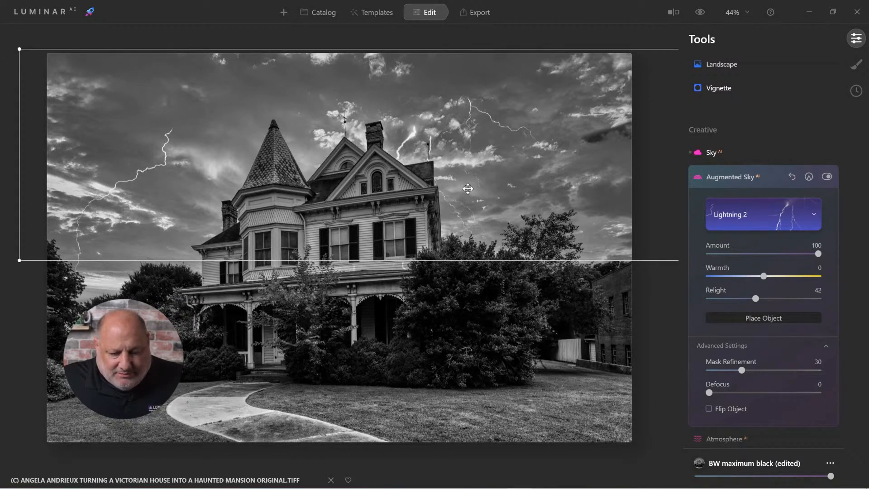
{"action": "left_click_drag", "start_coordinate": [468, 188], "coordinate": [477, 178]}
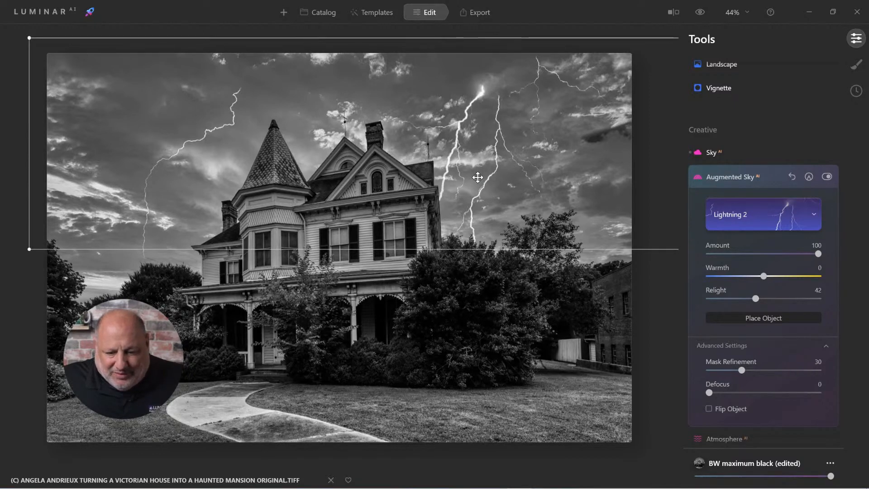
Step: Enlarge the Lightning 2 object beyond both sides of the photo, nudge it slightly right, and close the Augmented Sky settings
{"action": "key", "text": "ctrl+minus"}
{"action": "key", "text": "ctrl+minus"}
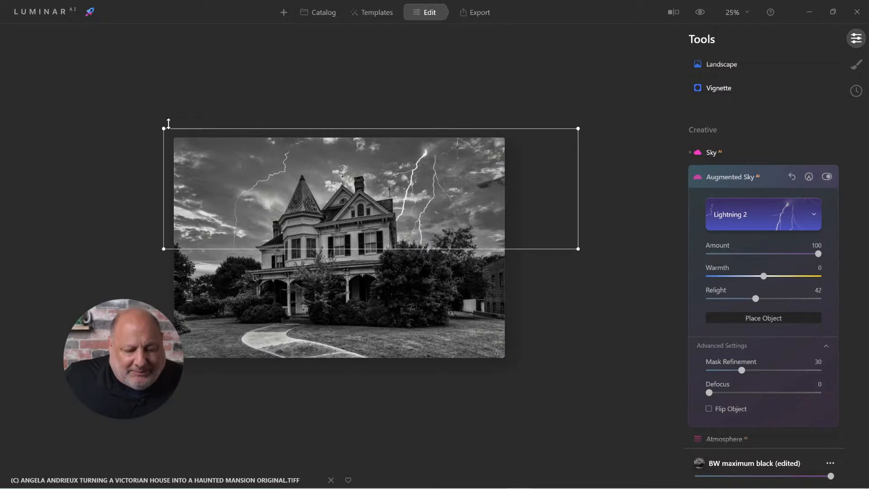
{"action": "left_click_drag", "start_coordinate": [166, 128], "coordinate": [113, 93]}
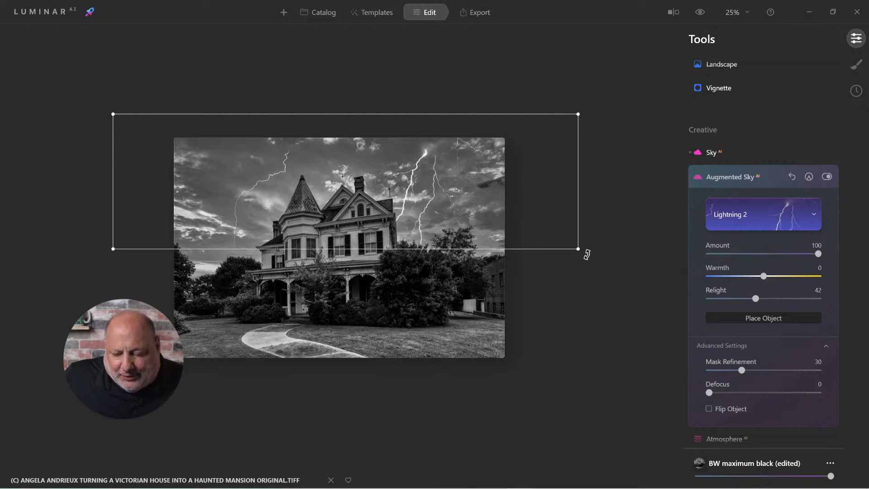
{"action": "left_click_drag", "start_coordinate": [578, 248], "coordinate": [596, 254]}
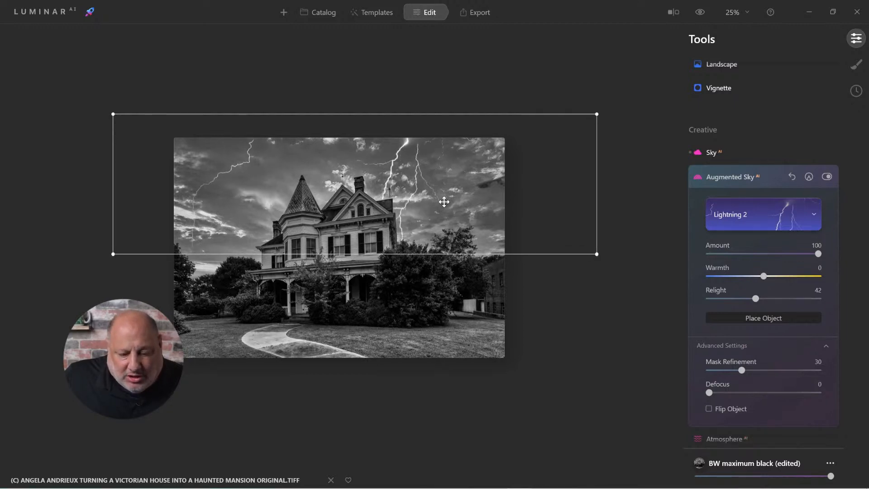
{"action": "left_click_drag", "start_coordinate": [439, 201], "coordinate": [443, 202]}
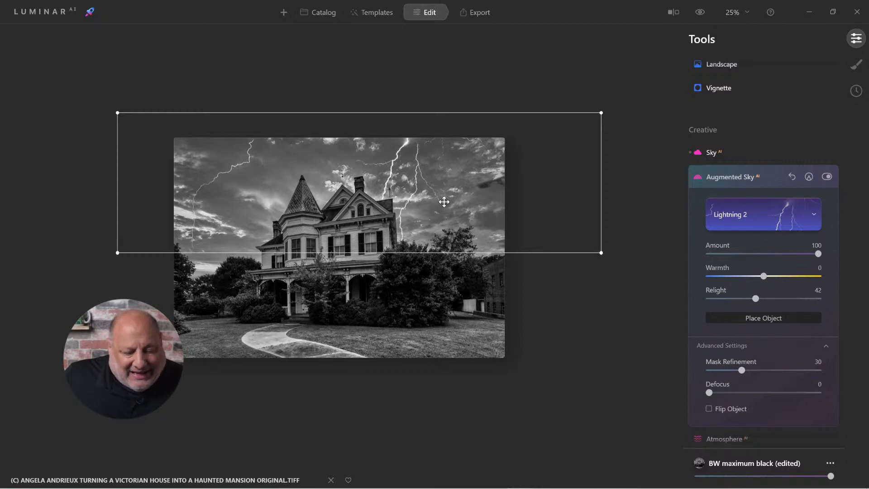
{"action": "left_click", "coordinate": [727, 177]}
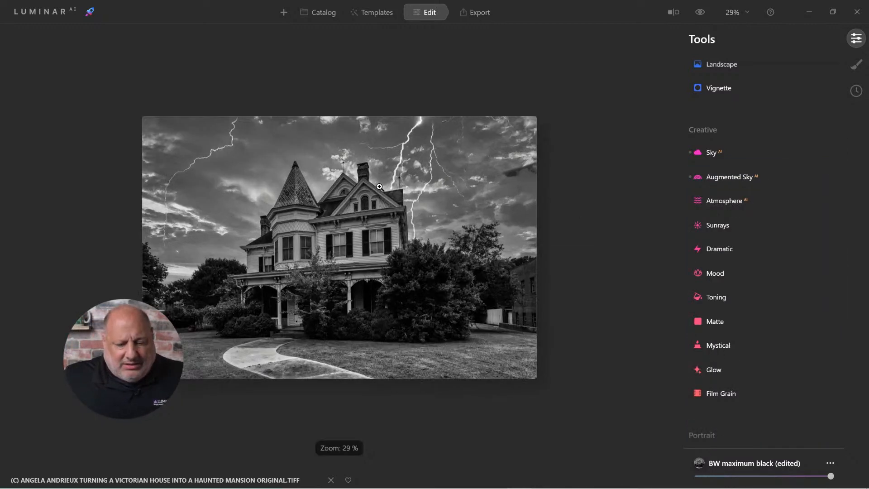
{"action": "scroll", "coordinate": [379, 186], "scroll_direction": "up", "scroll_amount": 3}
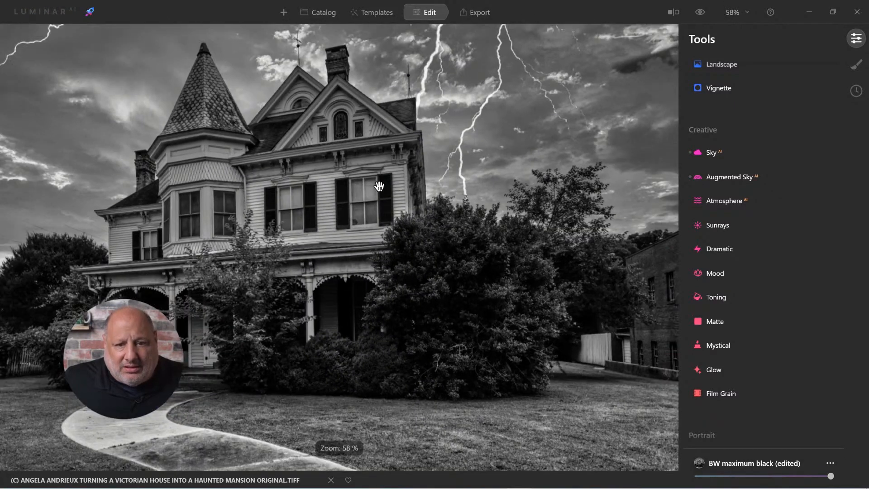
{"action": "scroll", "coordinate": [379, 186], "scroll_direction": "down", "scroll_amount": 1}
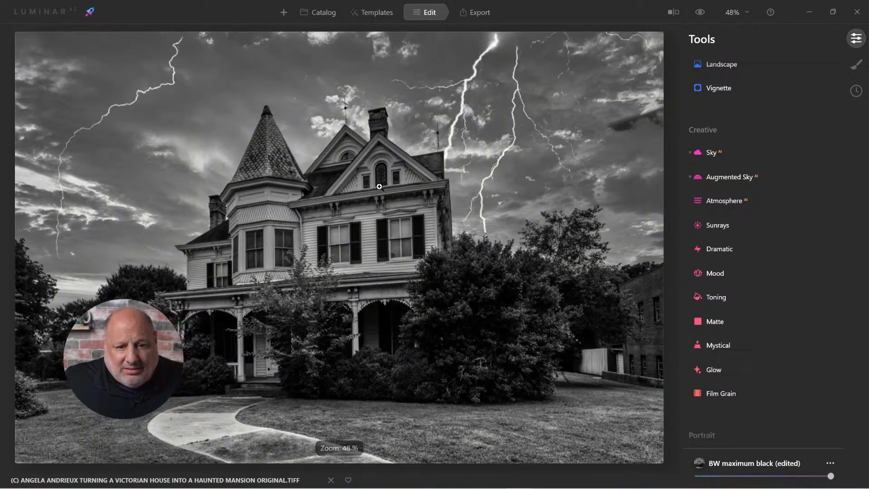
{"action": "scroll", "coordinate": [379, 186], "scroll_direction": "down", "scroll_amount": 1}
{"action": "scroll", "coordinate": [379, 186], "scroll_direction": "up", "scroll_amount": 1}
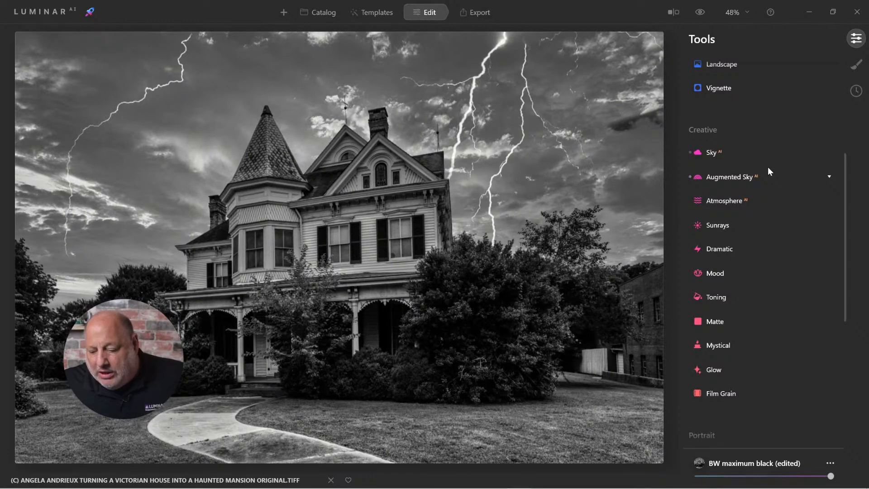
Step: Set the Film Grain amount to 23 after trying 100, judging the grain on the roof and sky at 100% zoom
{"action": "left_click", "coordinate": [760, 345]}
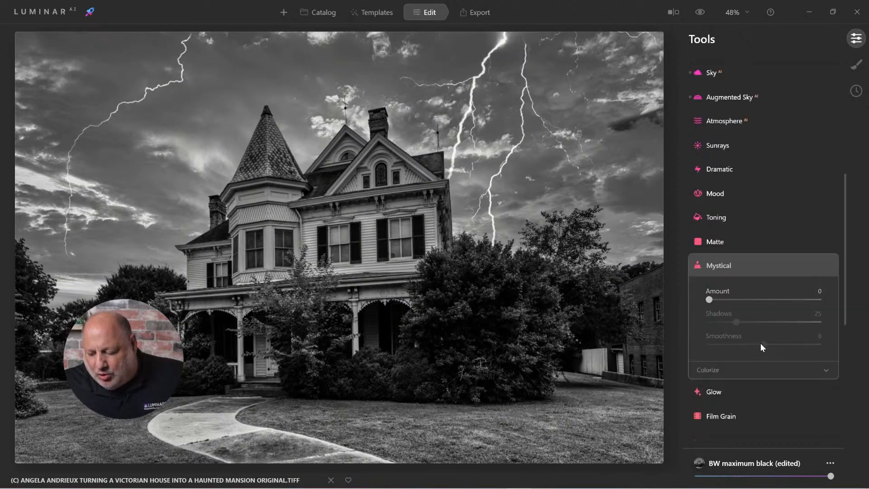
{"action": "left_click", "coordinate": [735, 366]}
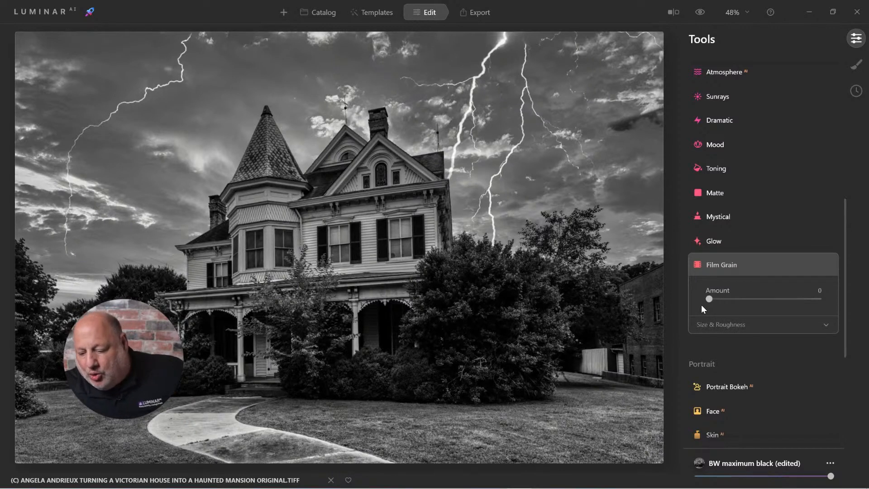
{"action": "left_click_drag", "start_coordinate": [767, 300], "coordinate": [837, 302]}
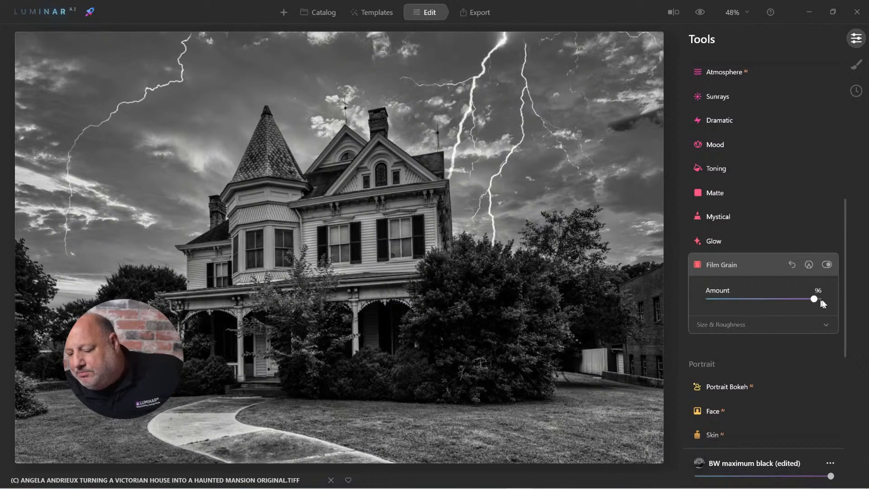
{"action": "scroll", "coordinate": [478, 146], "scroll_direction": "up", "scroll_amount": 1}
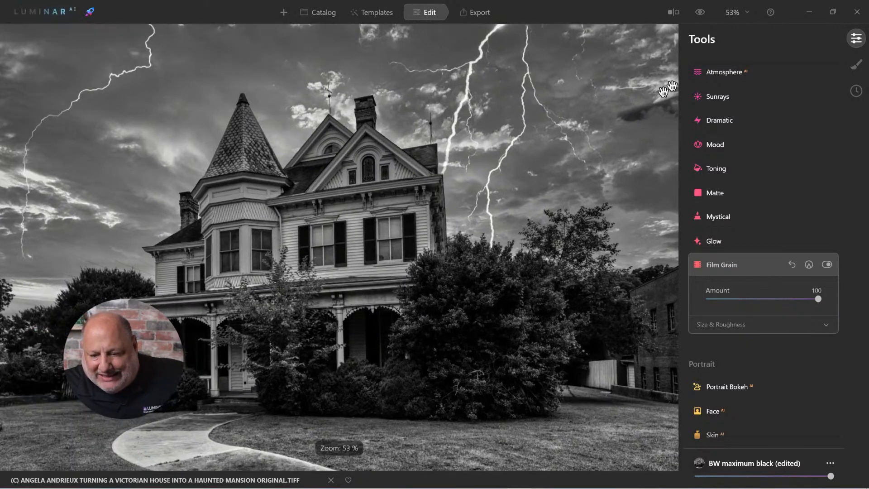
{"action": "left_click", "coordinate": [745, 13]}
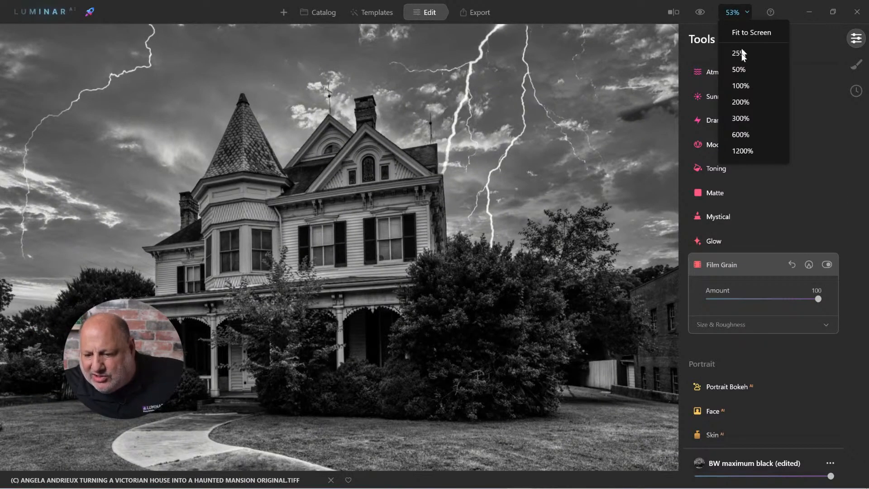
{"action": "left_click", "coordinate": [741, 86]}
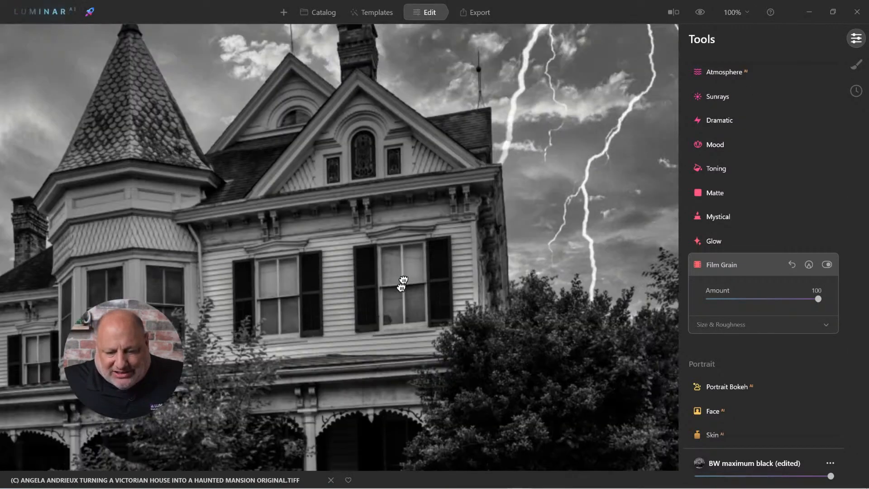
{"action": "left_click_drag", "start_coordinate": [402, 283], "coordinate": [383, 325]}
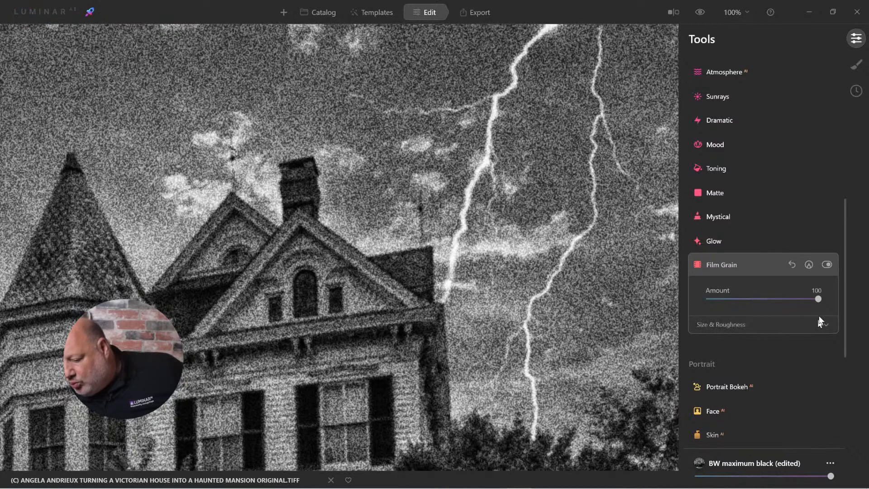
{"action": "left_click_drag", "start_coordinate": [814, 299], "coordinate": [735, 294]}
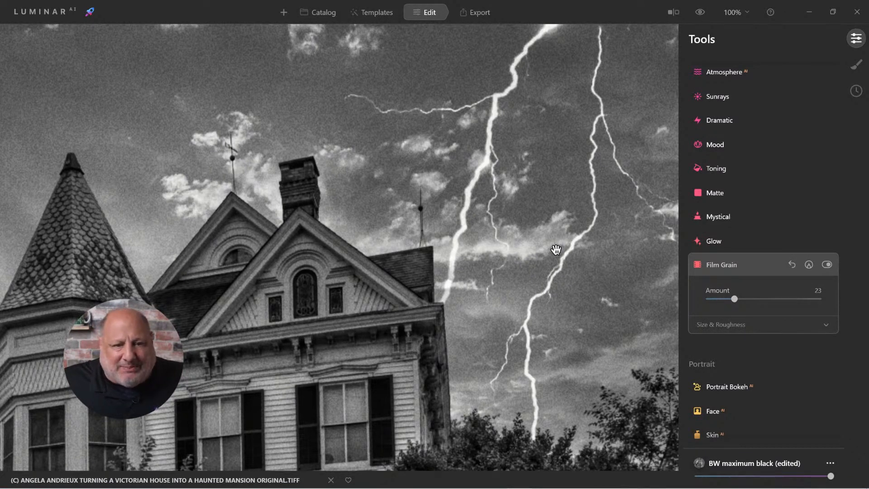
Step: Set the film grain's Size to 30, check it on the whole photo, and close the Film Grain settings
{"action": "left_click", "coordinate": [727, 326]}
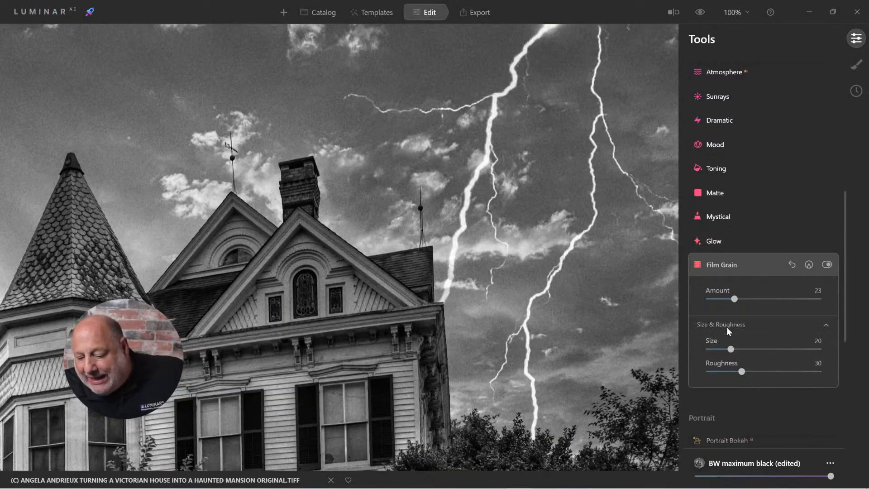
{"action": "left_click_drag", "start_coordinate": [739, 349], "coordinate": [743, 349]}
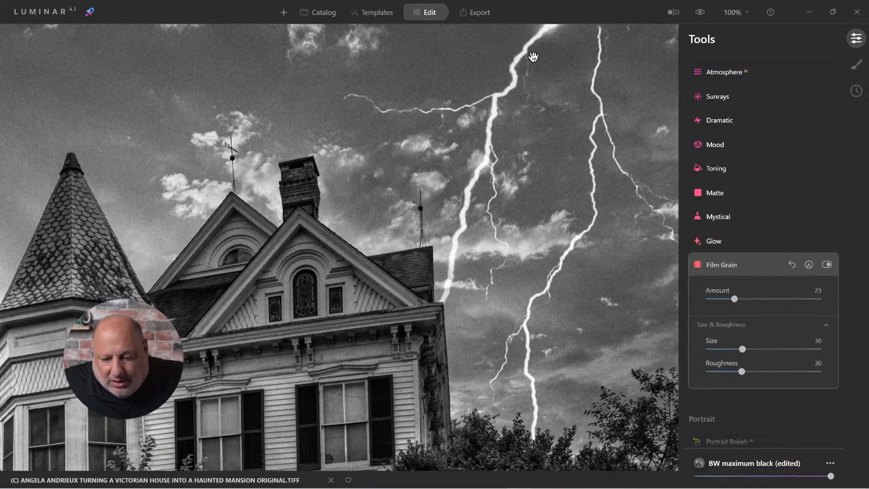
{"action": "left_click", "coordinate": [511, 145]}
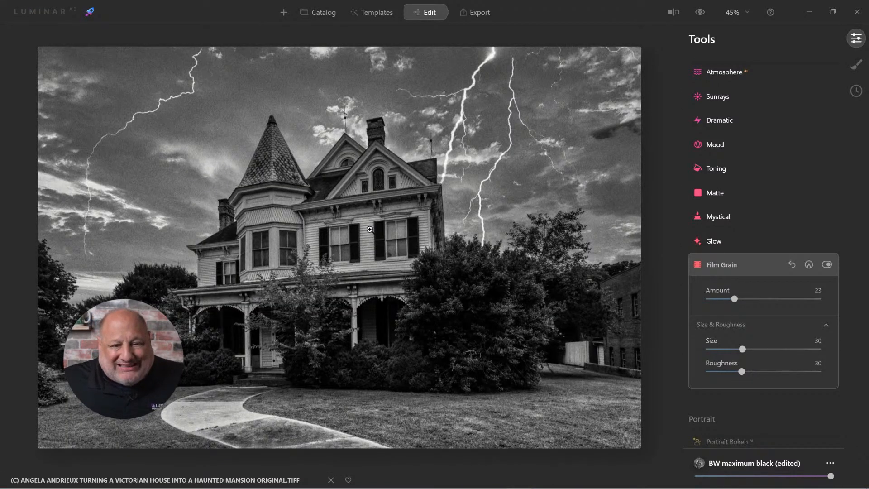
{"action": "left_click", "coordinate": [730, 263]}
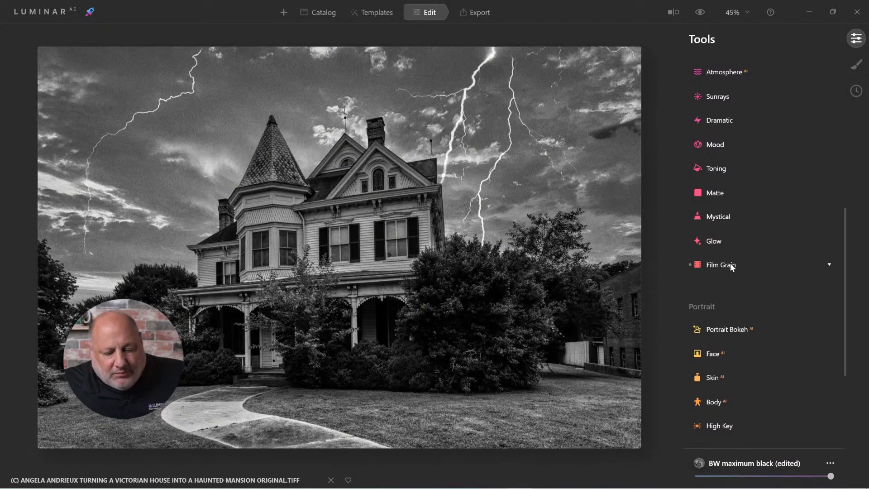
Step: Turn the rain 10 texture layer back on in Local Masking and collapse its settings
{"action": "scroll", "coordinate": [382, 324], "scroll_direction": "up", "scroll_amount": 3}
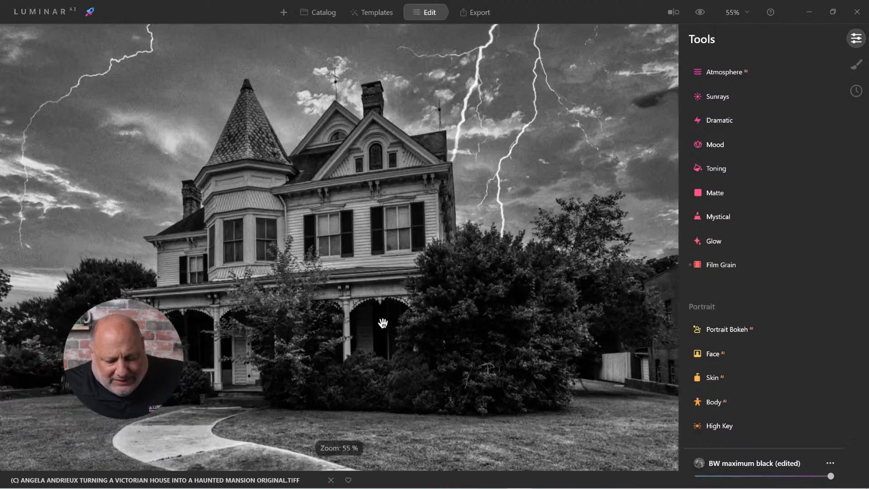
{"action": "scroll", "coordinate": [382, 324], "scroll_direction": "up", "scroll_amount": 3}
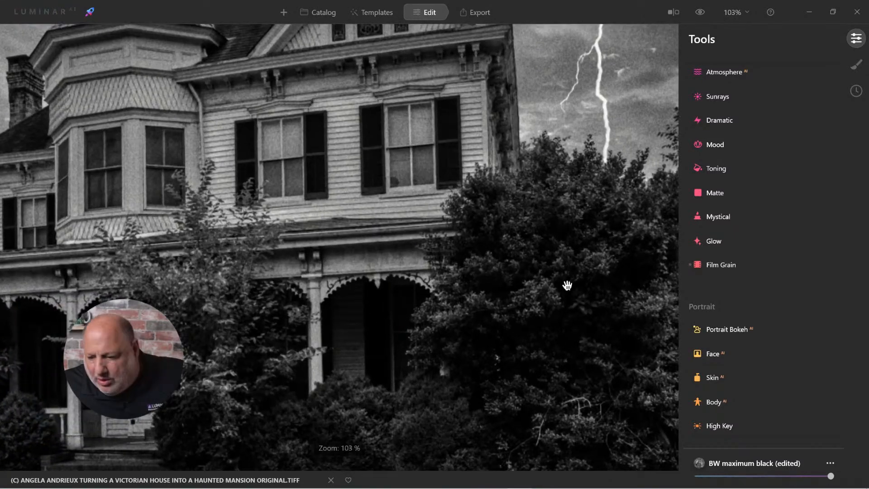
{"action": "left_click", "coordinate": [855, 67]}
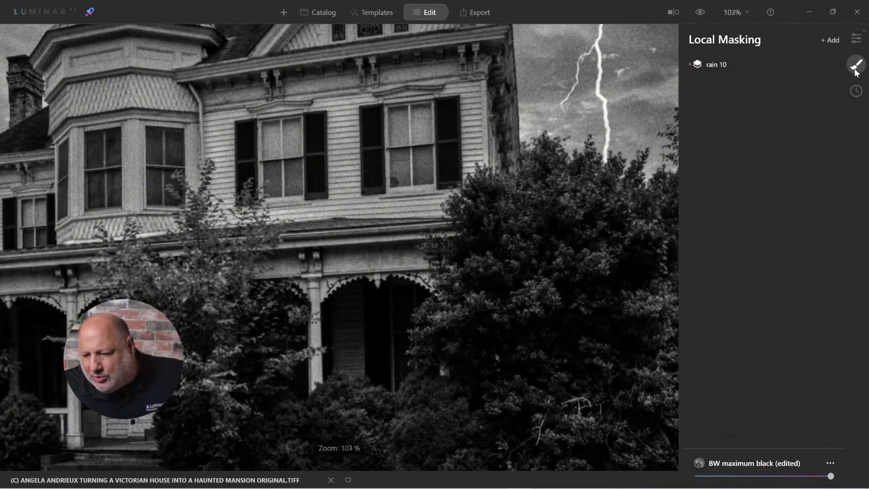
{"action": "left_click", "coordinate": [723, 67]}
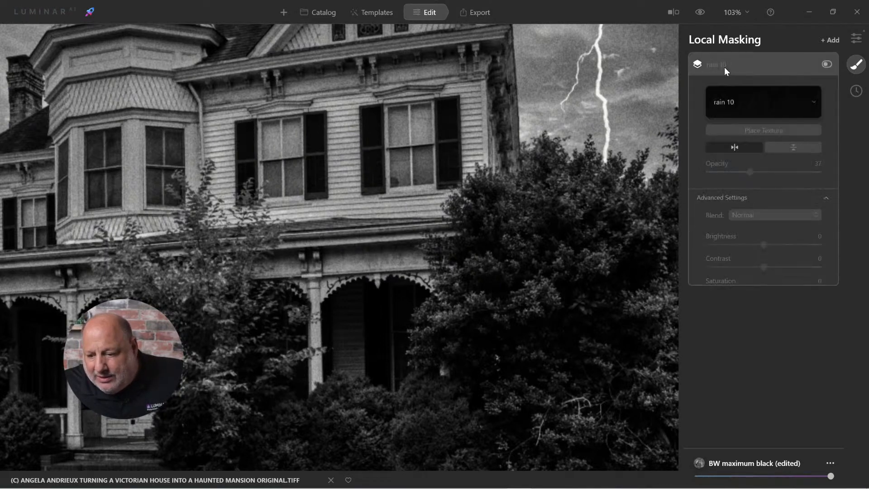
{"action": "left_click", "coordinate": [825, 65]}
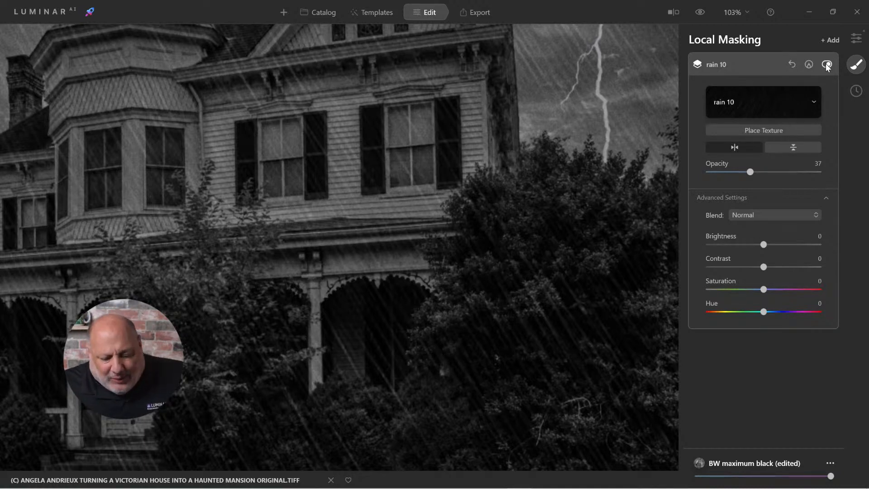
{"action": "left_click", "coordinate": [717, 65]}
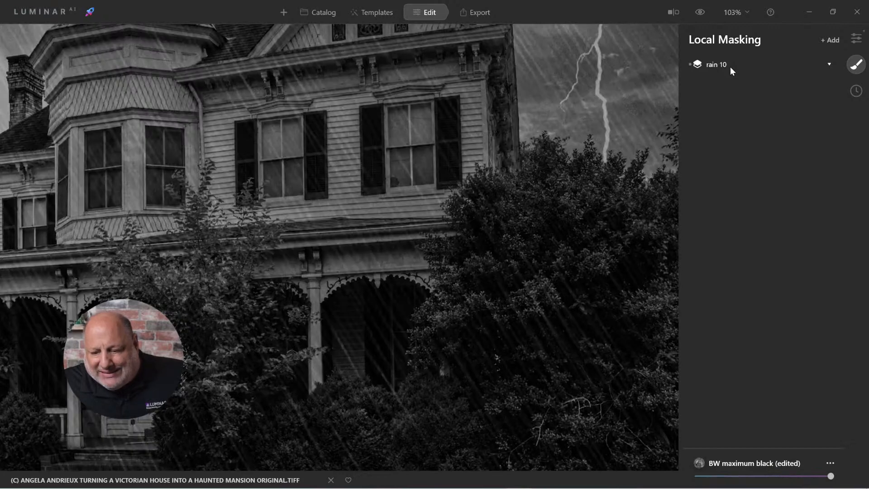
Step: Add a second local texture layer and choose the web 1 spider-web image for it
{"action": "left_click", "coordinate": [822, 39]}
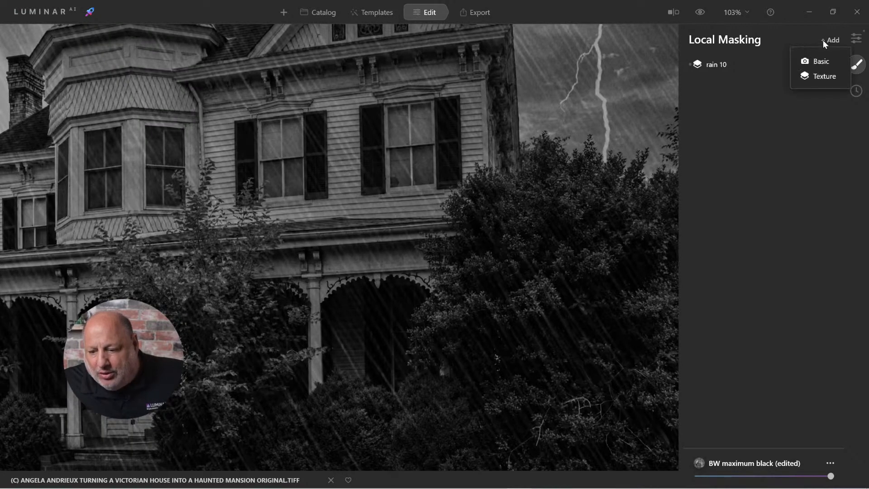
{"action": "left_click", "coordinate": [822, 77]}
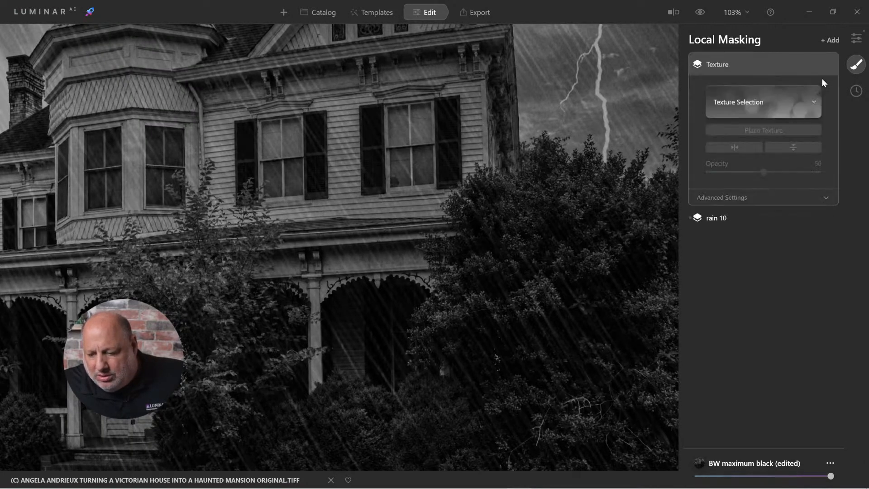
{"action": "left_click", "coordinate": [746, 107]}
{"action": "scroll", "coordinate": [760, 253], "scroll_direction": "down", "scroll_amount": 10}
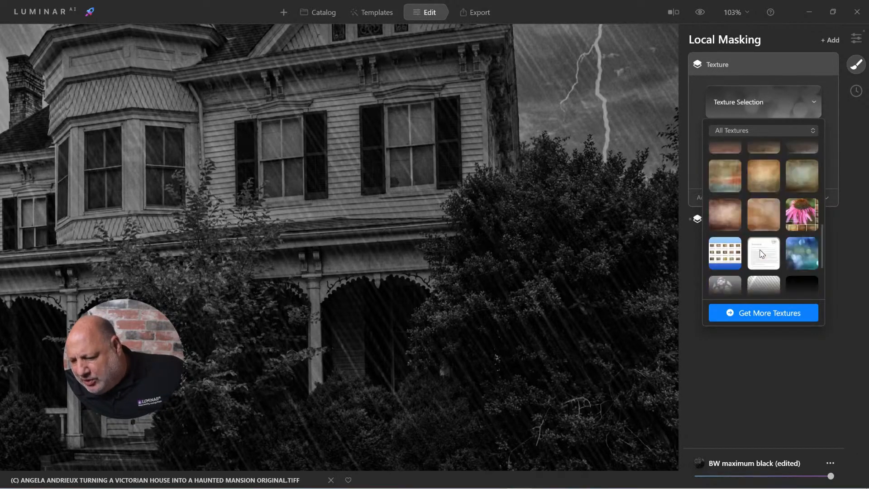
{"action": "left_click", "coordinate": [798, 246]}
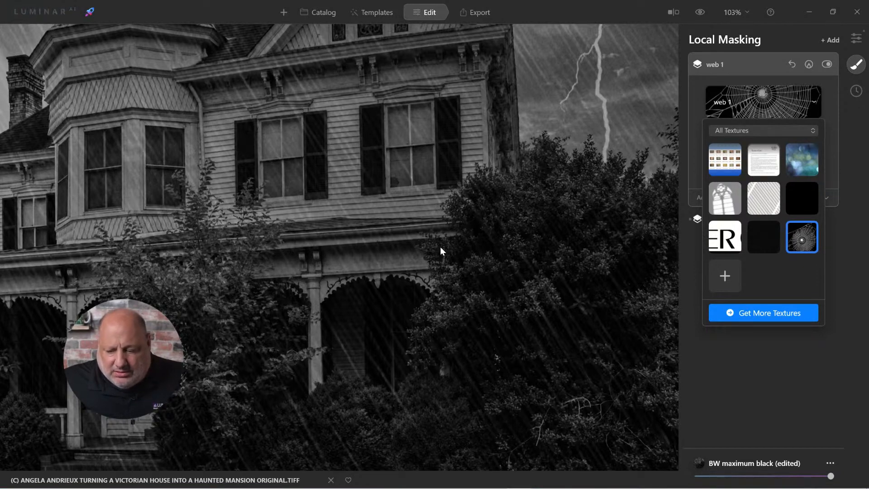
{"action": "left_click", "coordinate": [764, 109]}
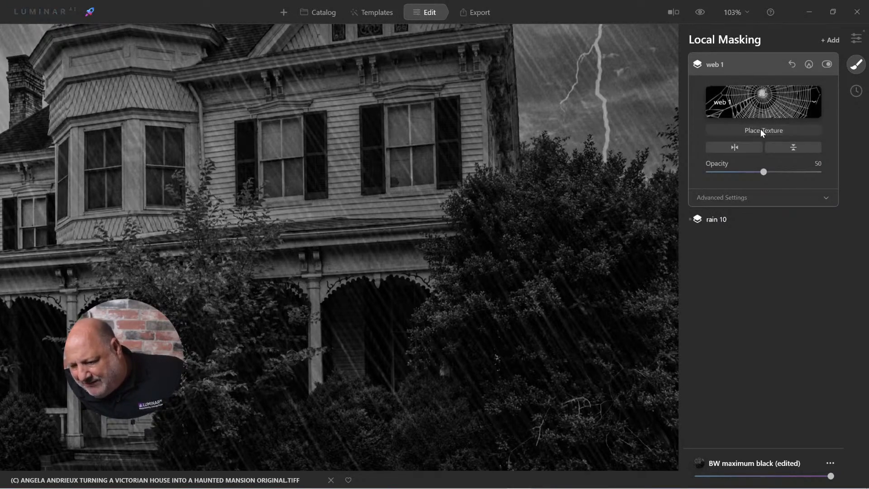
Step: Move the web 1 texture onto the house photo and shrink its frame to about a fifth of the photo's width
{"action": "left_click", "coordinate": [761, 130]}
{"action": "scroll", "coordinate": [420, 241], "scroll_direction": "up", "scroll_amount": 3}
{"action": "scroll", "coordinate": [420, 241], "scroll_direction": "down", "scroll_amount": 5}
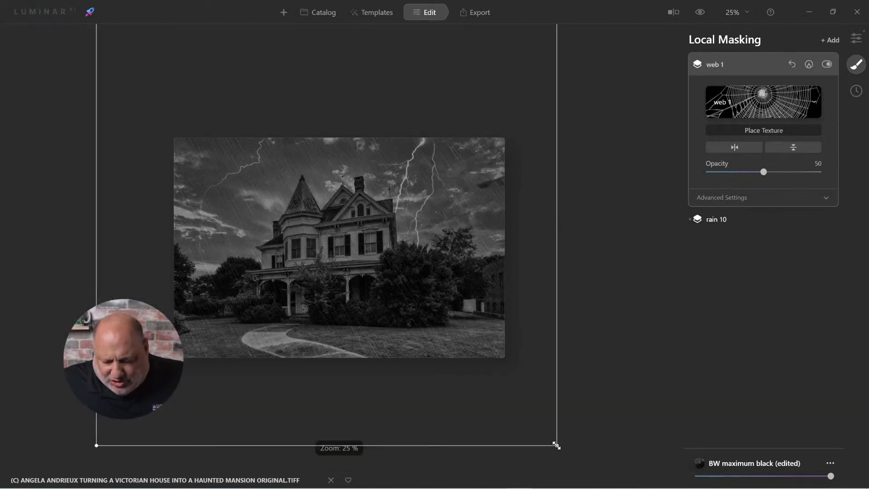
{"action": "left_click_drag", "start_coordinate": [557, 445], "coordinate": [297, 180]}
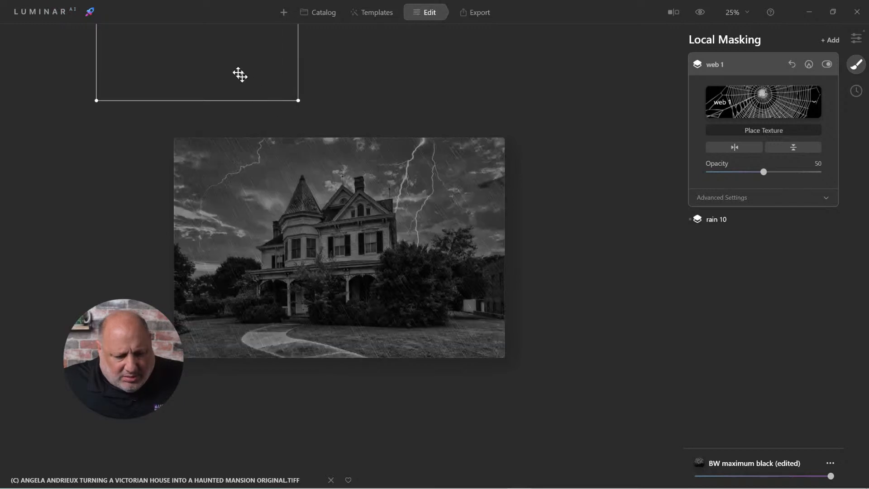
{"action": "left_click_drag", "start_coordinate": [226, 55], "coordinate": [393, 295]}
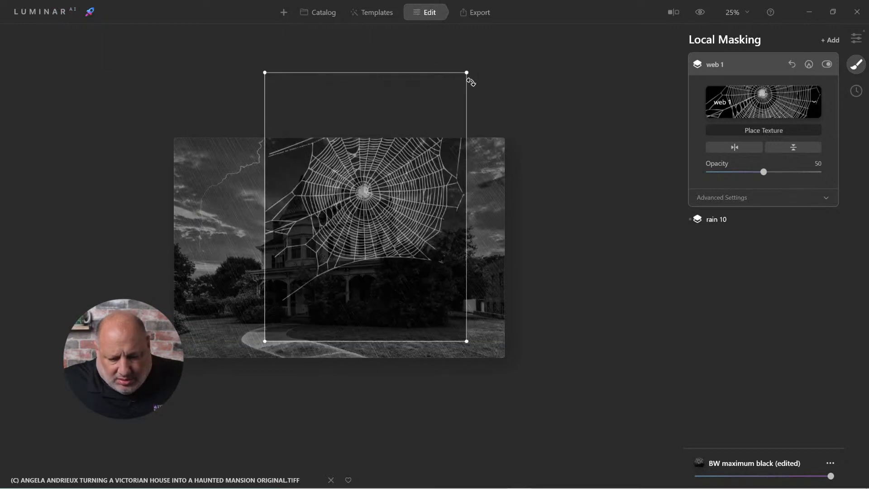
{"action": "left_click_drag", "start_coordinate": [470, 73], "coordinate": [327, 262]}
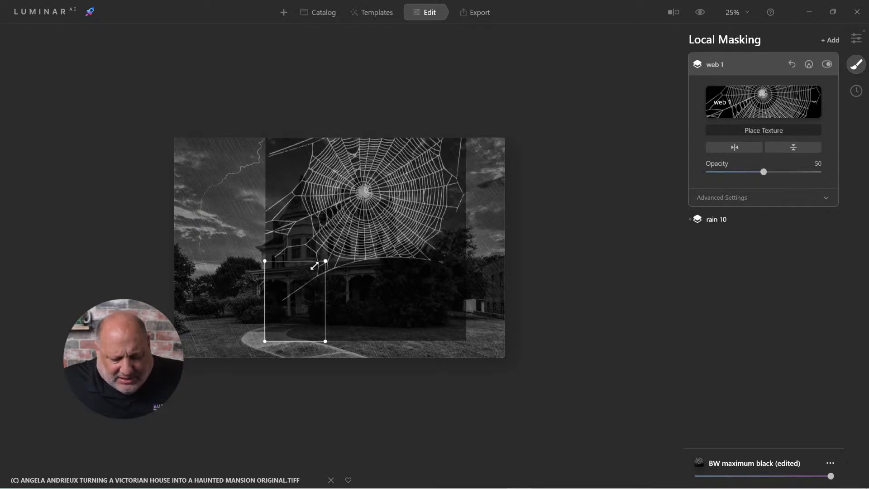
Step: Place the web over the porch arch beside the large bush, shrink it to about an eighth of the photo's width, and finish placement
{"action": "scroll", "coordinate": [340, 225], "scroll_direction": "up", "scroll_amount": 3}
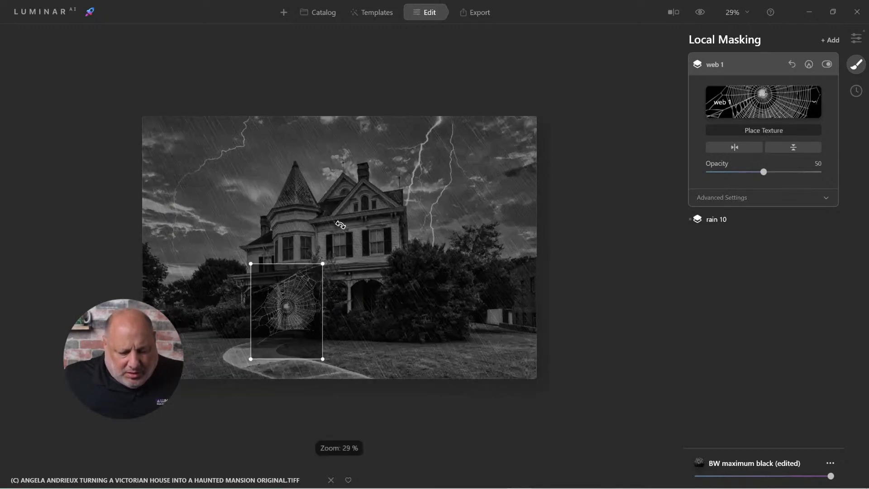
{"action": "scroll", "coordinate": [340, 225], "scroll_direction": "up", "scroll_amount": 2}
{"action": "left_click_drag", "start_coordinate": [294, 330], "coordinate": [428, 319]}
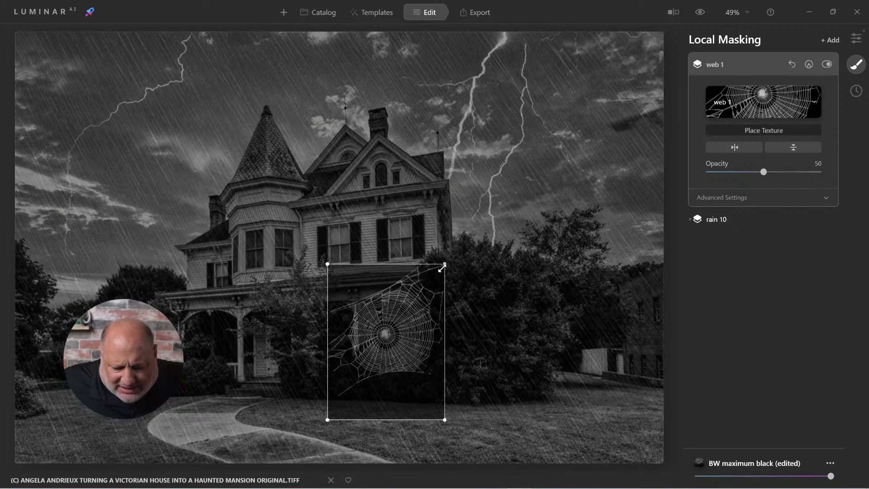
{"action": "left_click_drag", "start_coordinate": [443, 265], "coordinate": [412, 304]}
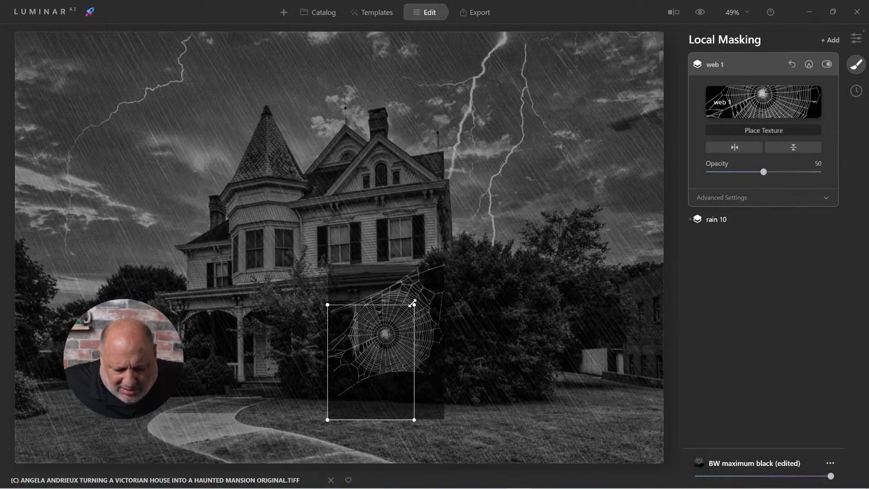
{"action": "left_click_drag", "start_coordinate": [378, 345], "coordinate": [378, 332]}
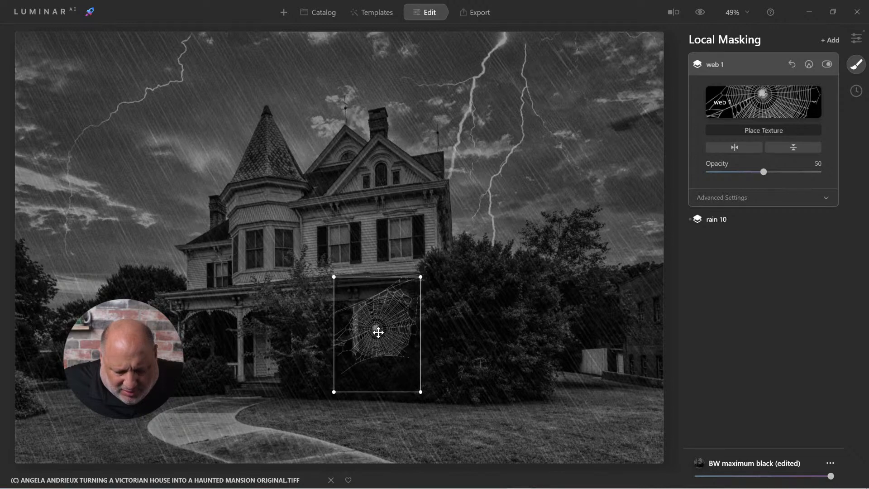
{"action": "left_click", "coordinate": [744, 130]}
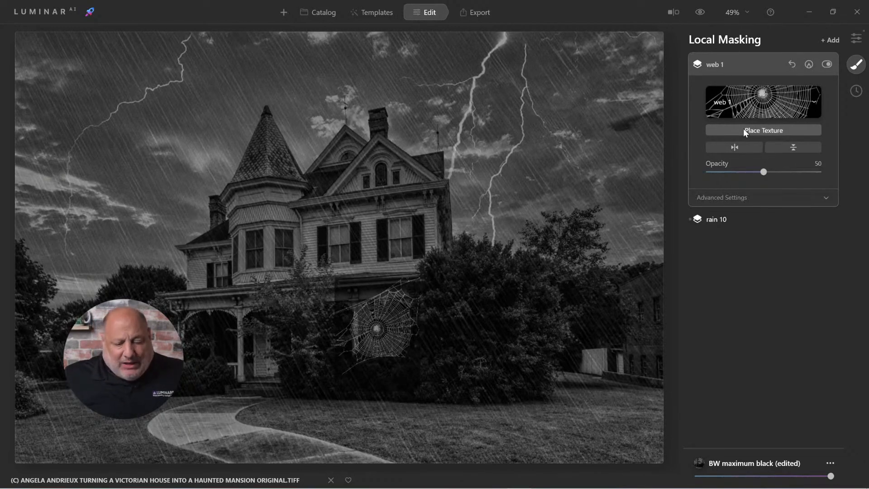
Step: Open the web texture's advanced settings and try the Darken and Overlay blend modes
{"action": "left_click", "coordinate": [736, 198]}
{"action": "left_click", "coordinate": [740, 215]}
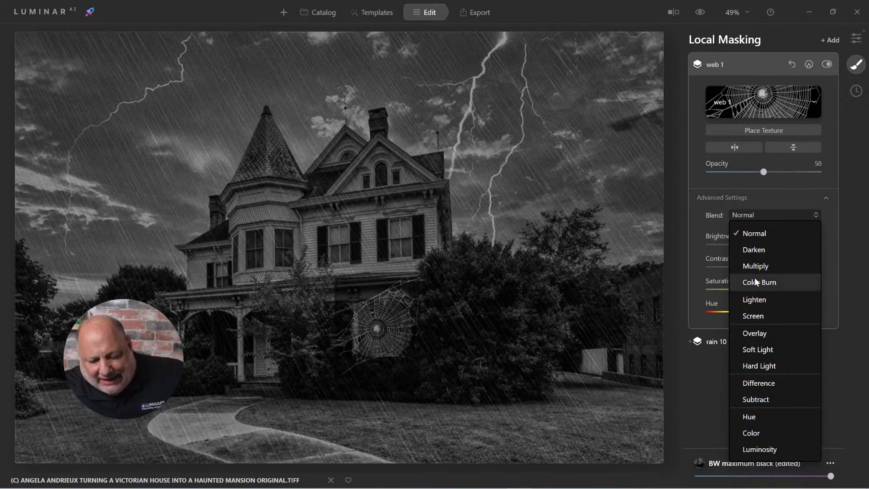
{"action": "left_click", "coordinate": [748, 250]}
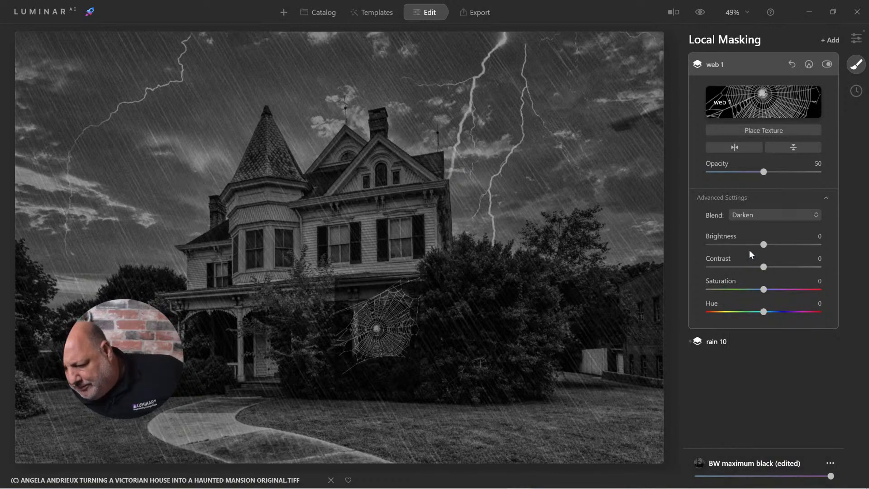
{"action": "left_click", "coordinate": [754, 214]}
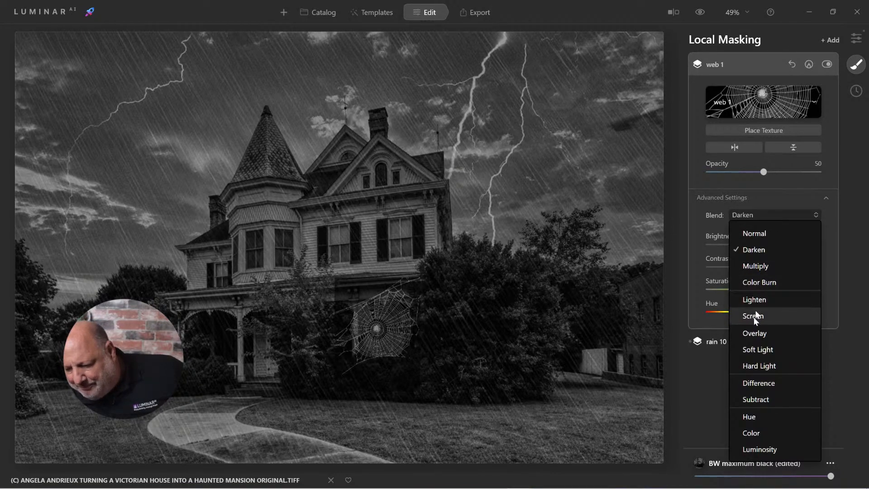
{"action": "left_click", "coordinate": [756, 332]}
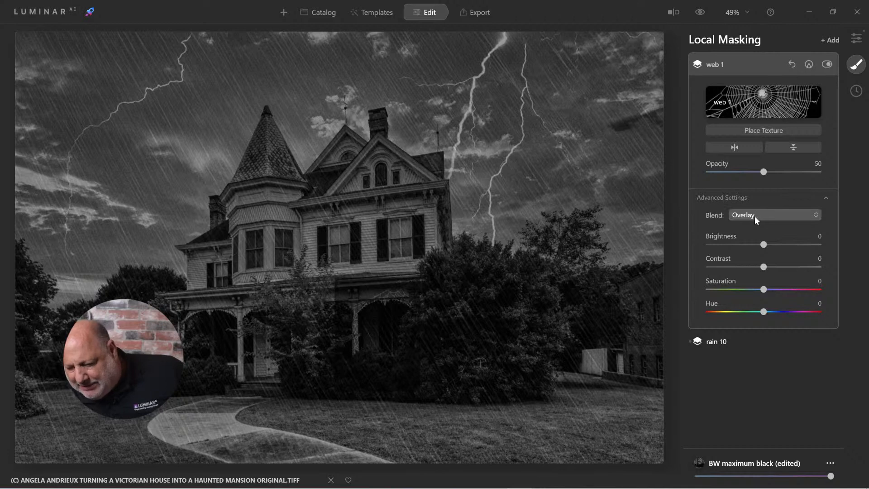
Step: Try the Soft Light and Multiply blend modes on the web texture, testing Multiply at 100 opacity
{"action": "left_click", "coordinate": [754, 216]}
{"action": "left_click", "coordinate": [734, 203]}
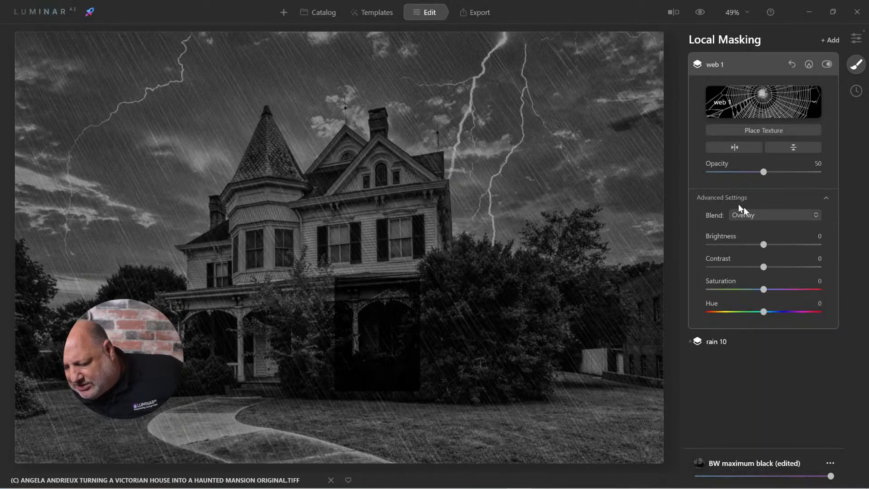
{"action": "left_click", "coordinate": [754, 215]}
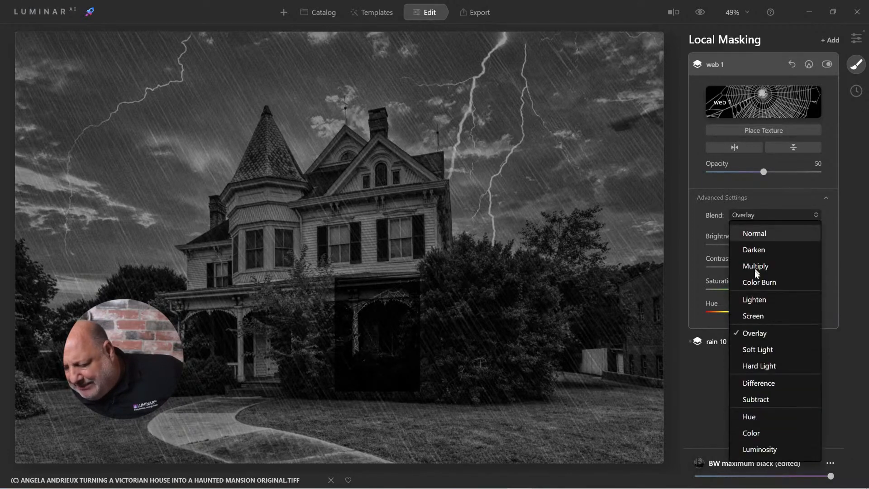
{"action": "left_click", "coordinate": [764, 351]}
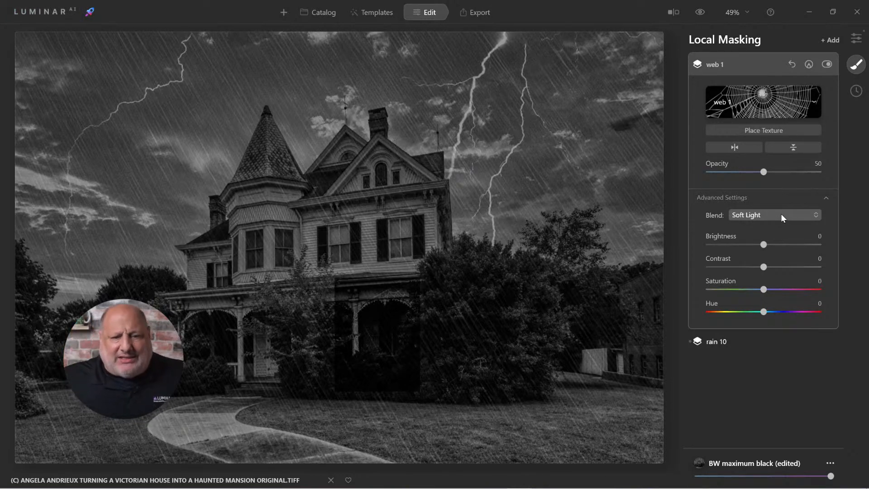
{"action": "left_click", "coordinate": [809, 215]}
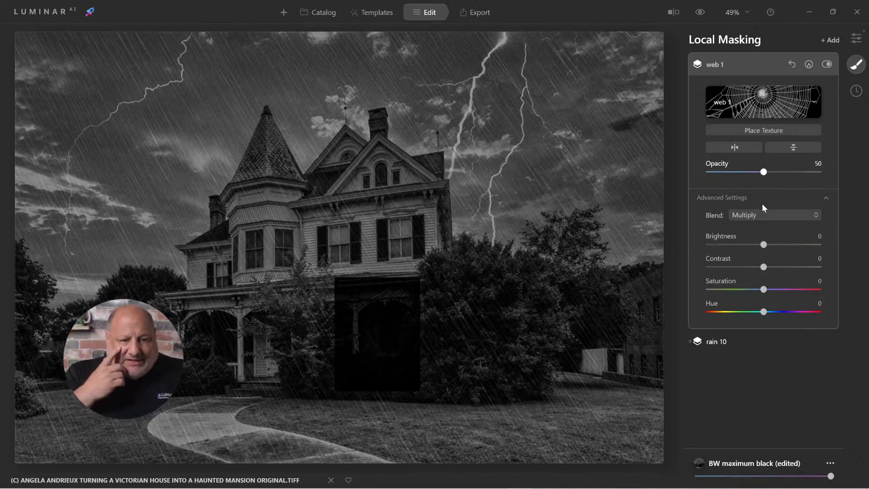
{"action": "key", "text": "ctrl+z"}
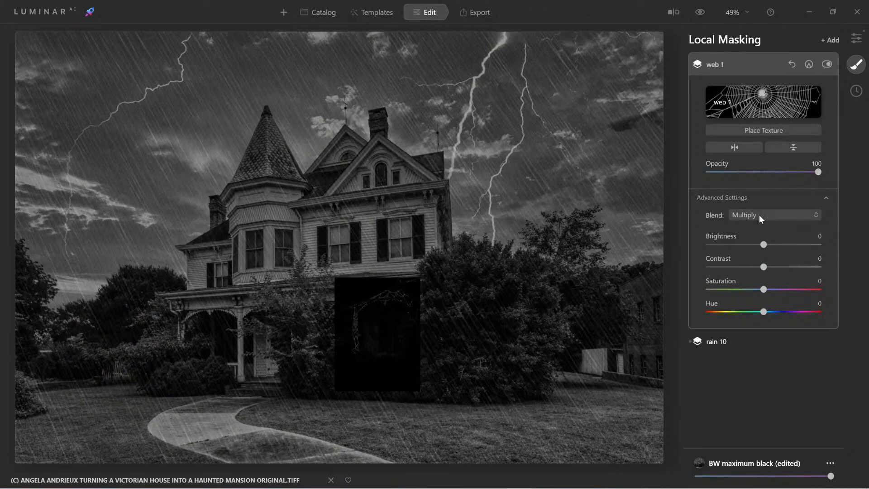
Step: Set the web texture's blend mode to Lighten and its opacity to 32
{"action": "left_click", "coordinate": [759, 214]}
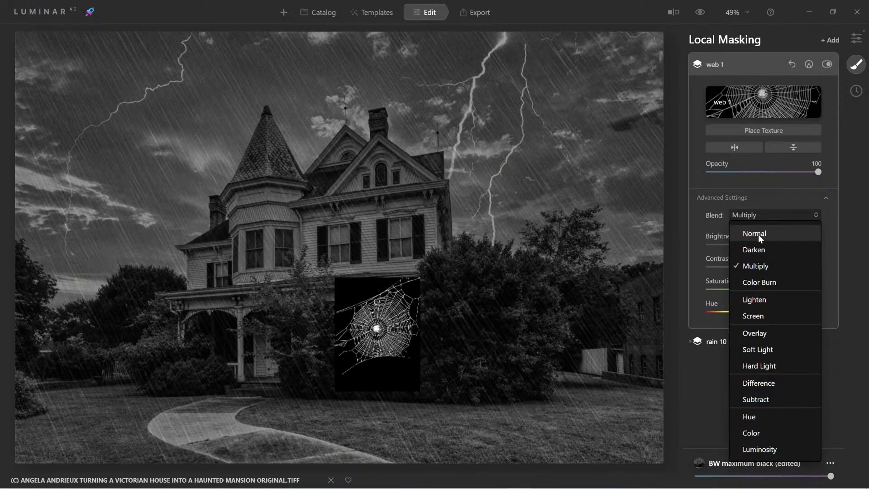
{"action": "left_click", "coordinate": [757, 301]}
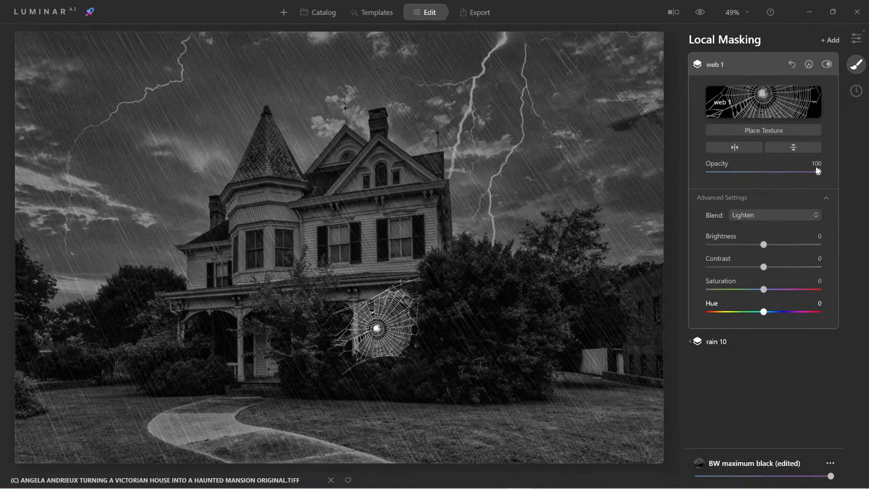
{"action": "left_click_drag", "start_coordinate": [792, 173], "coordinate": [757, 174]}
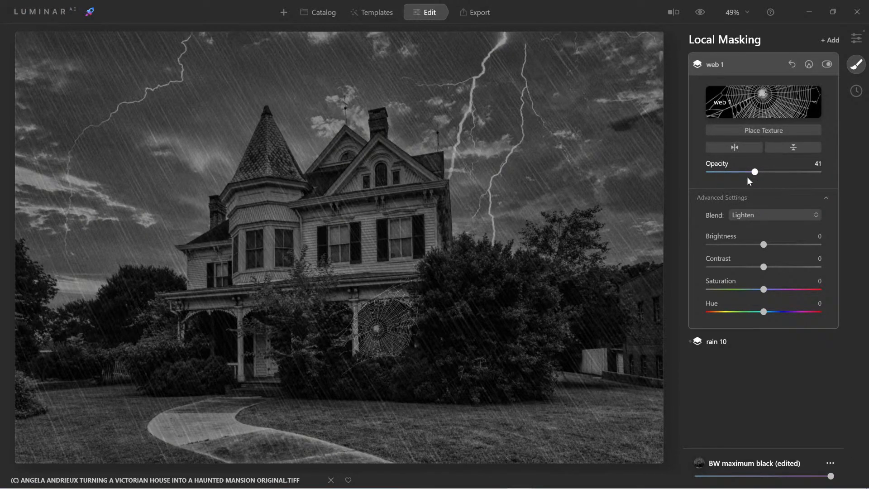
{"action": "left_click_drag", "start_coordinate": [741, 176], "coordinate": [725, 178]}
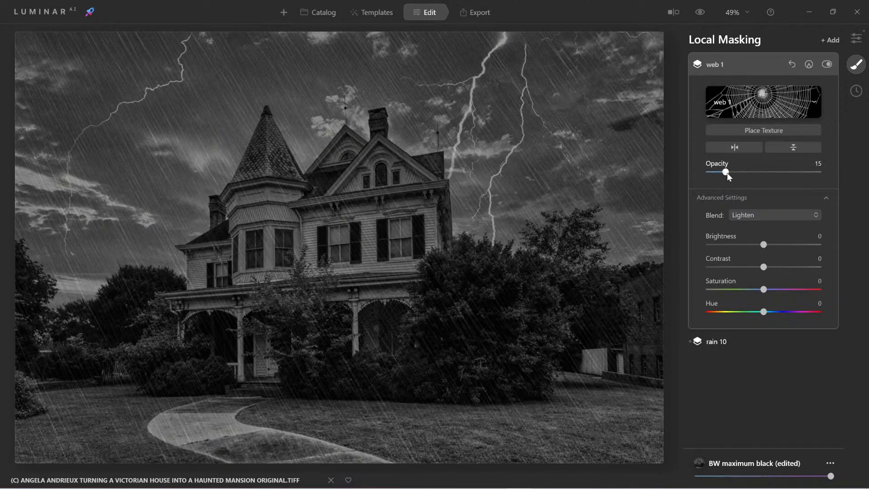
{"action": "left_click", "coordinate": [744, 172]}
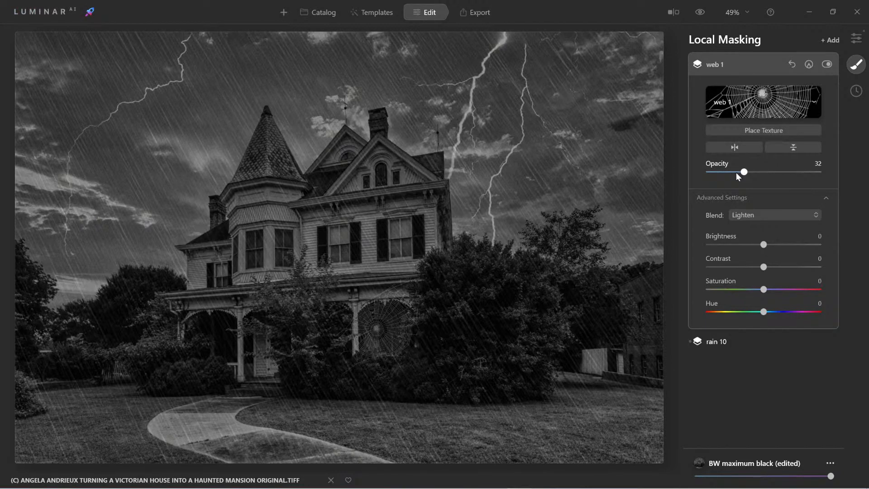
Step: Collapse the web 1 layer's settings and compare the original photo with the edited version
{"action": "left_click", "coordinate": [719, 64]}
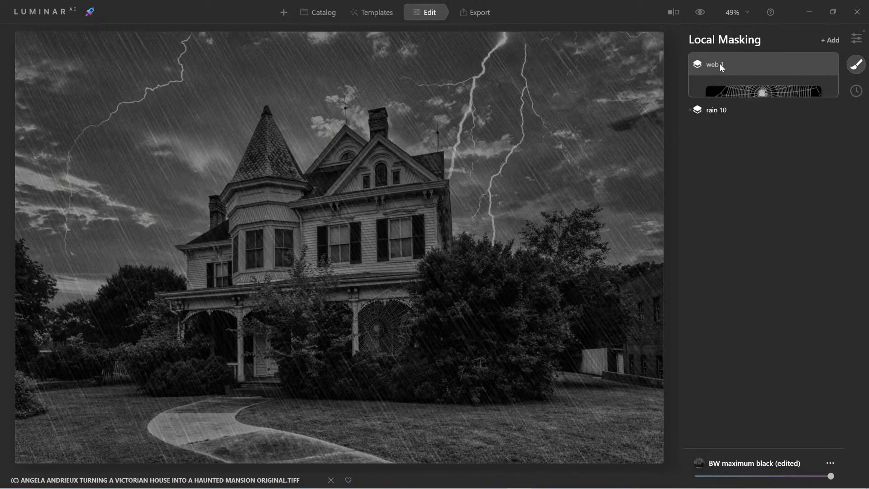
{"action": "left_click", "coordinate": [700, 13]}
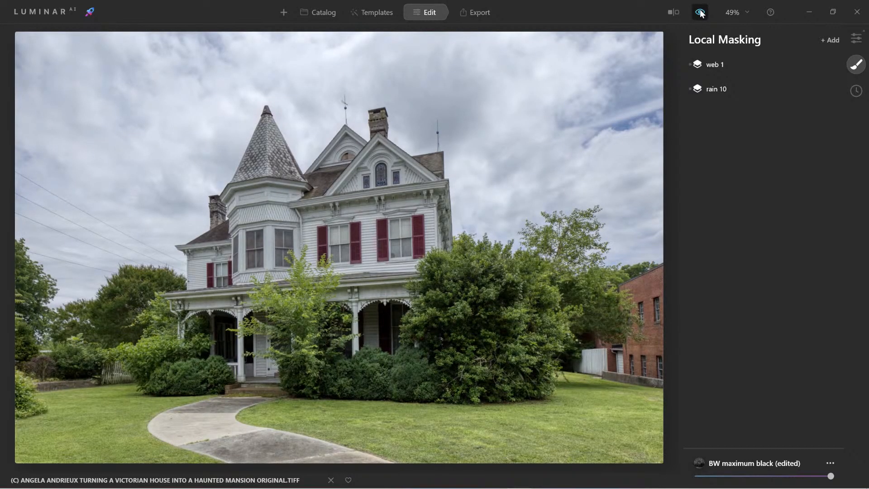
{"action": "left_click", "coordinate": [701, 14]}
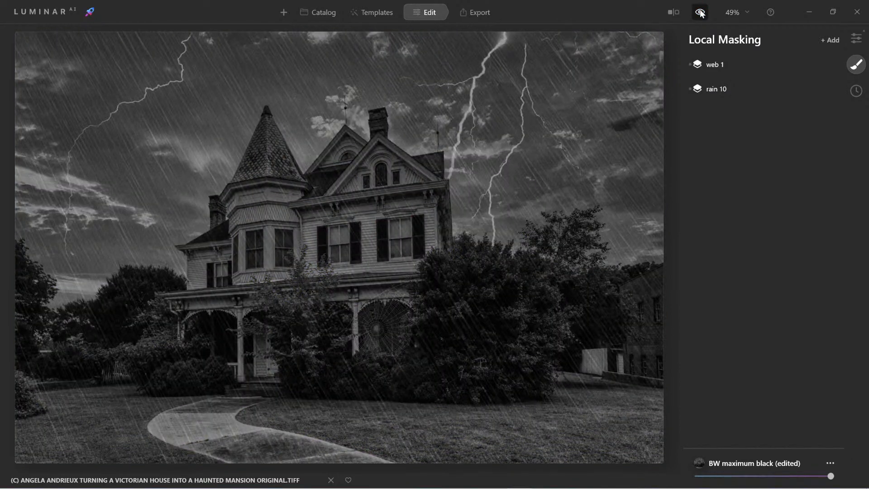